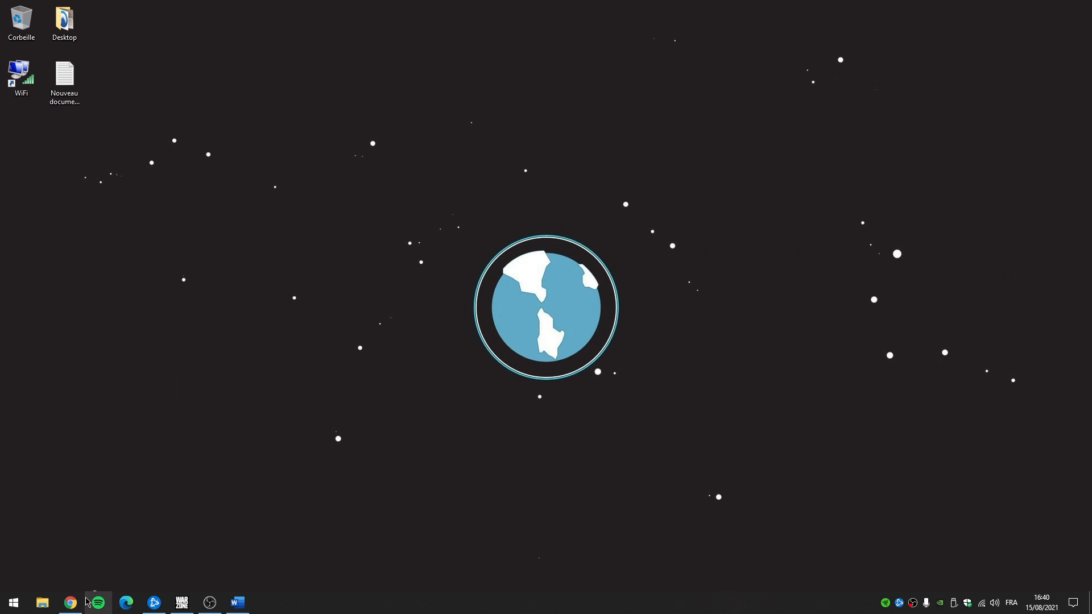
# - Switch to Chrome, view the AMD driver support page, and examine the GPU model in Task Manager's performance data
pyautogui.click(68, 604)
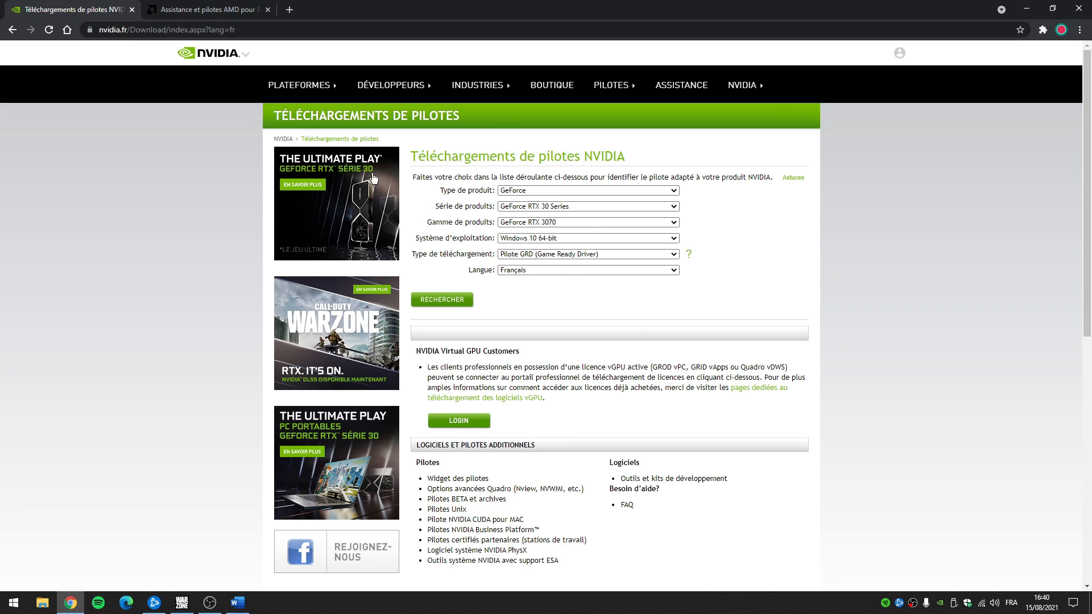
pyautogui.click(207, 10)
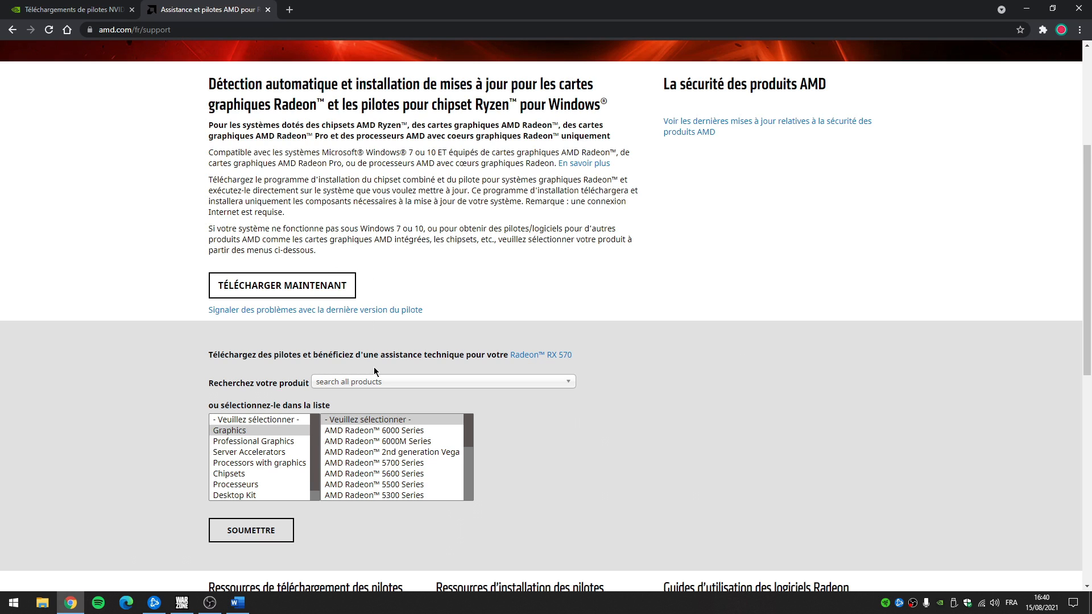
pyautogui.rightClick(523, 597)
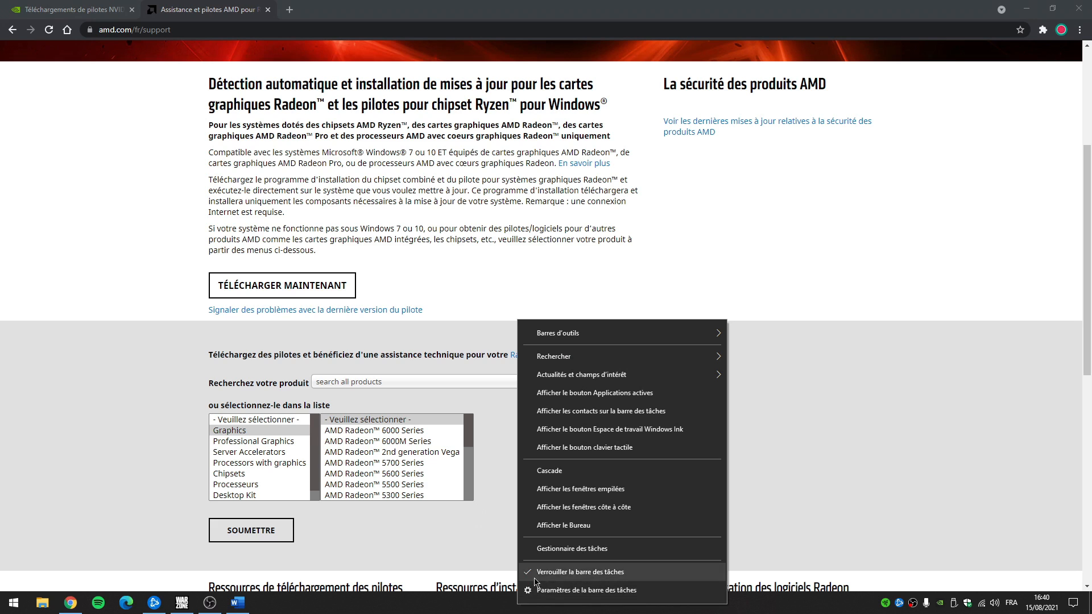
pyautogui.click(566, 549)
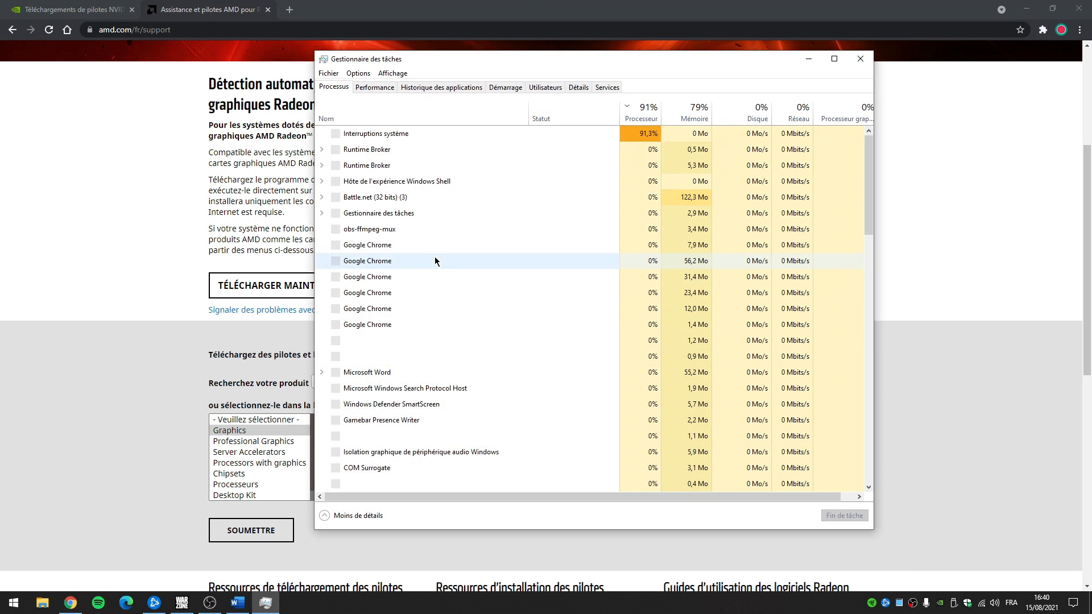
pyautogui.click(375, 87)
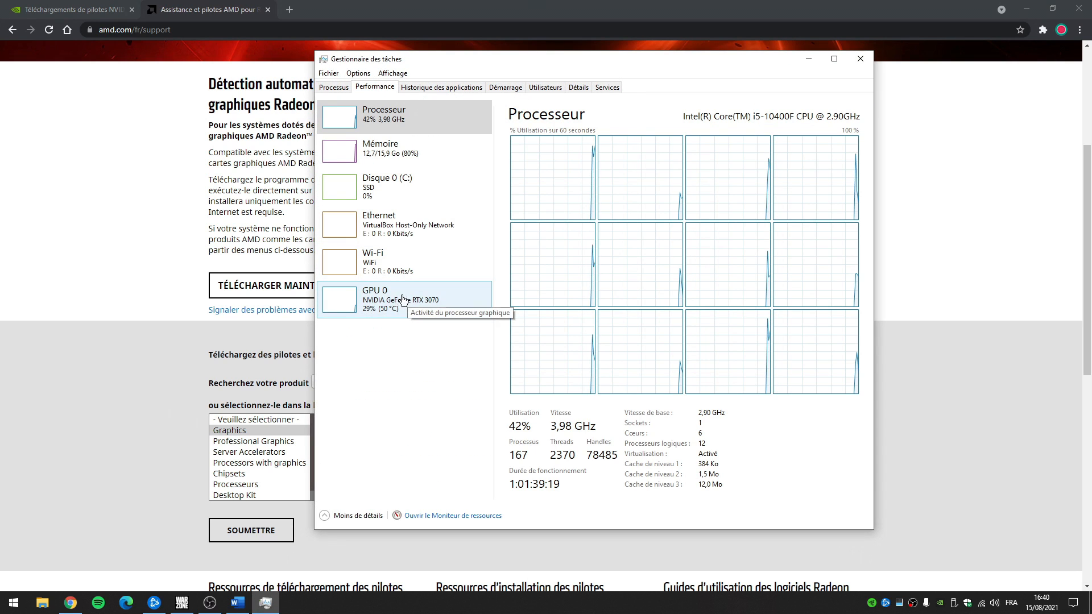
pyautogui.click(380, 299)
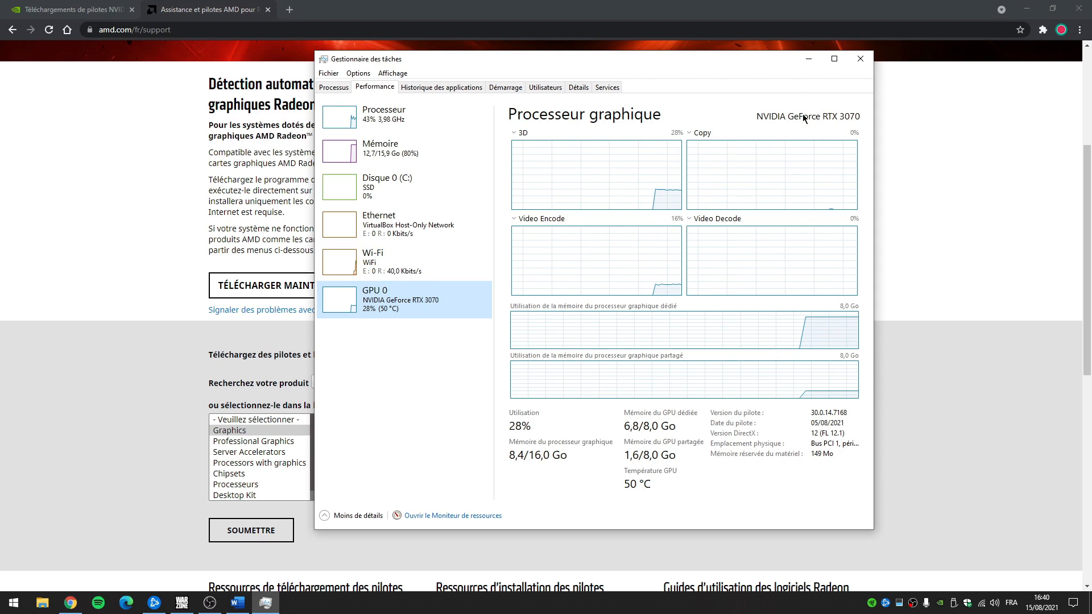
pyautogui.click(808, 59)
# - Set the product type to GeForce on NVIDIA's driver download page
pyautogui.click(52, 4)
pyautogui.click(522, 191)
pyautogui.click(516, 209)
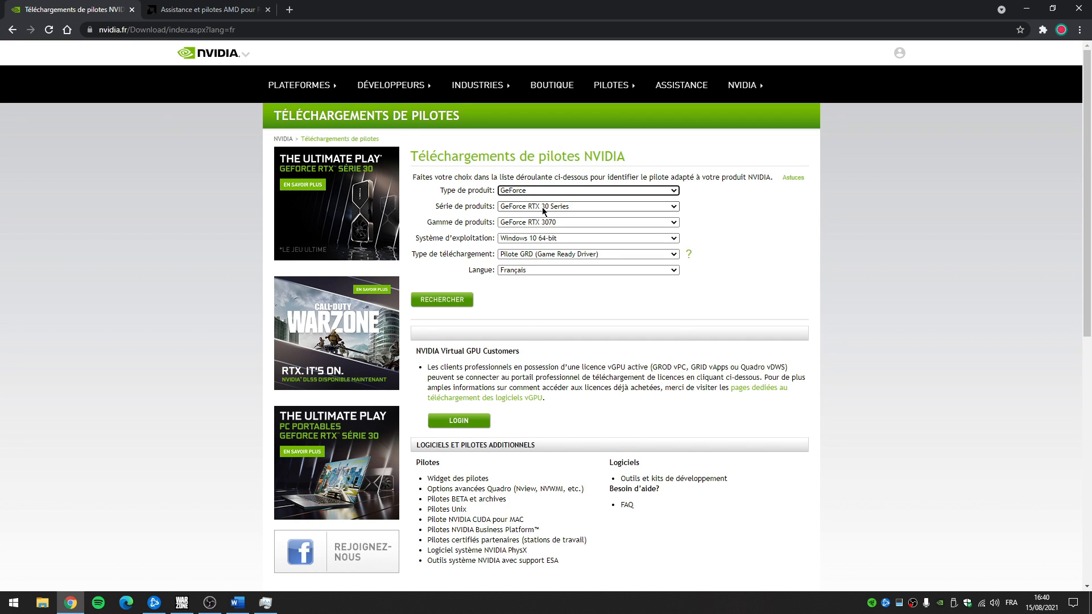
# - Try GeForce 16 Series as the product series and recheck the GPU model in Task Manager
pyautogui.click(546, 207)
pyautogui.click(569, 295)
pyautogui.click(586, 207)
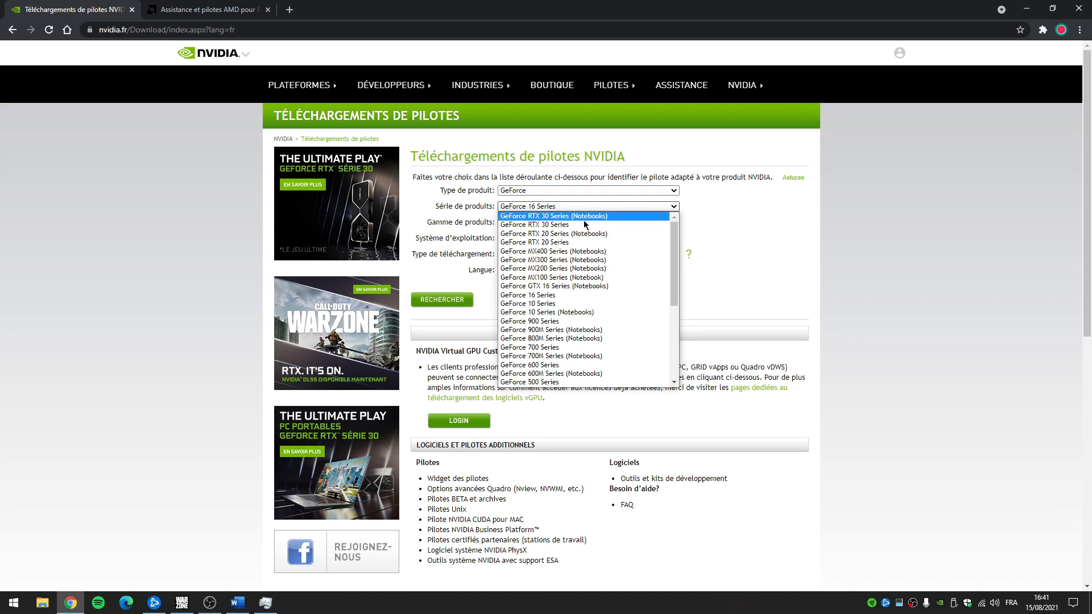
pyautogui.click(272, 605)
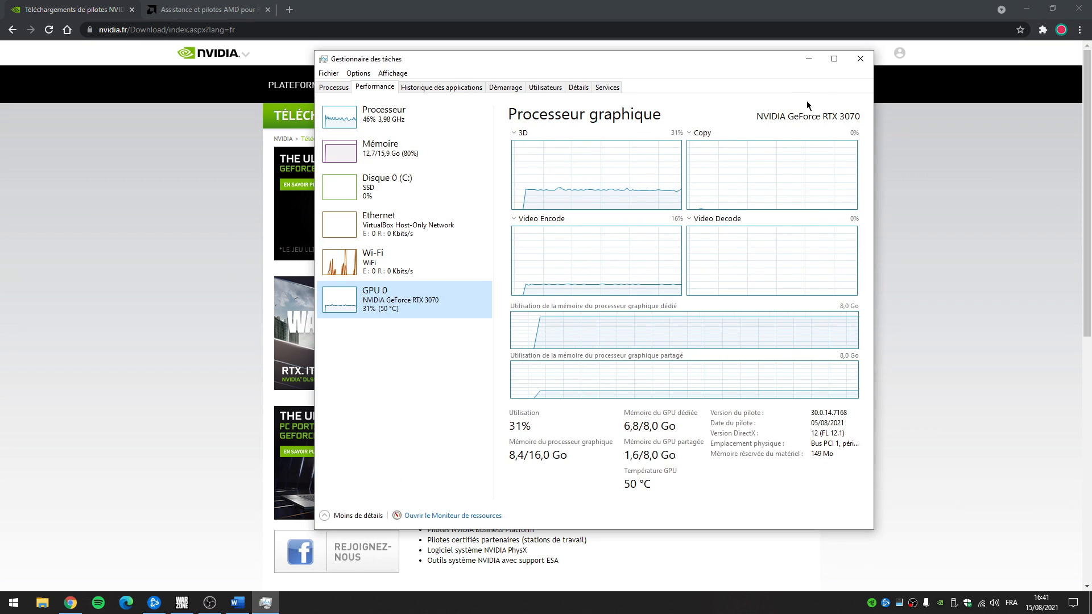
pyautogui.click(809, 59)
# - Set the product series to GeForce RTX 30 Series and the product to GeForce RTX 3070
pyautogui.click(551, 208)
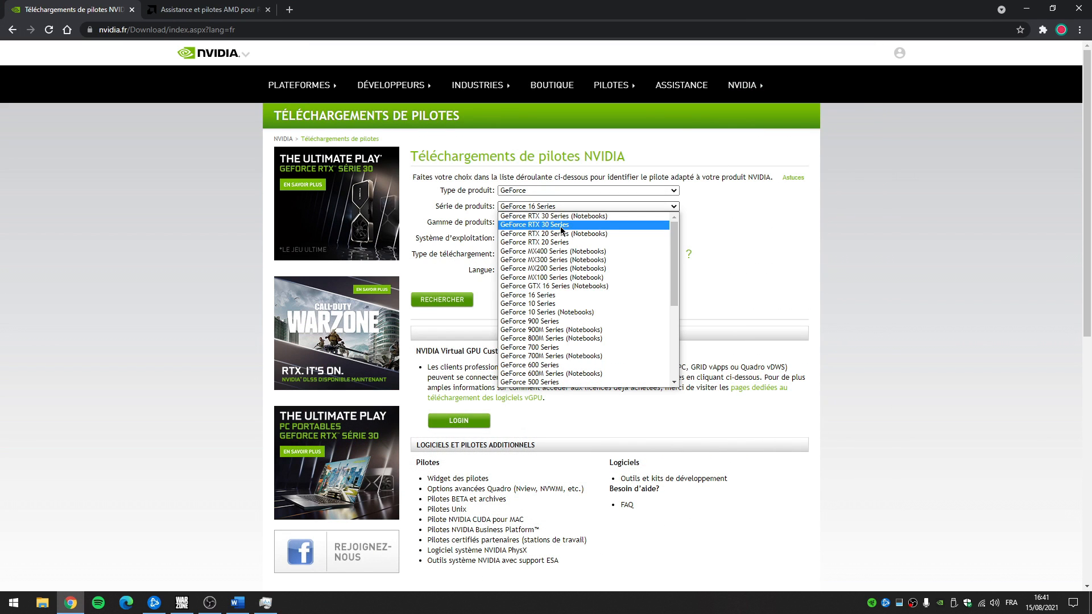
pyautogui.click(556, 227)
pyautogui.click(552, 223)
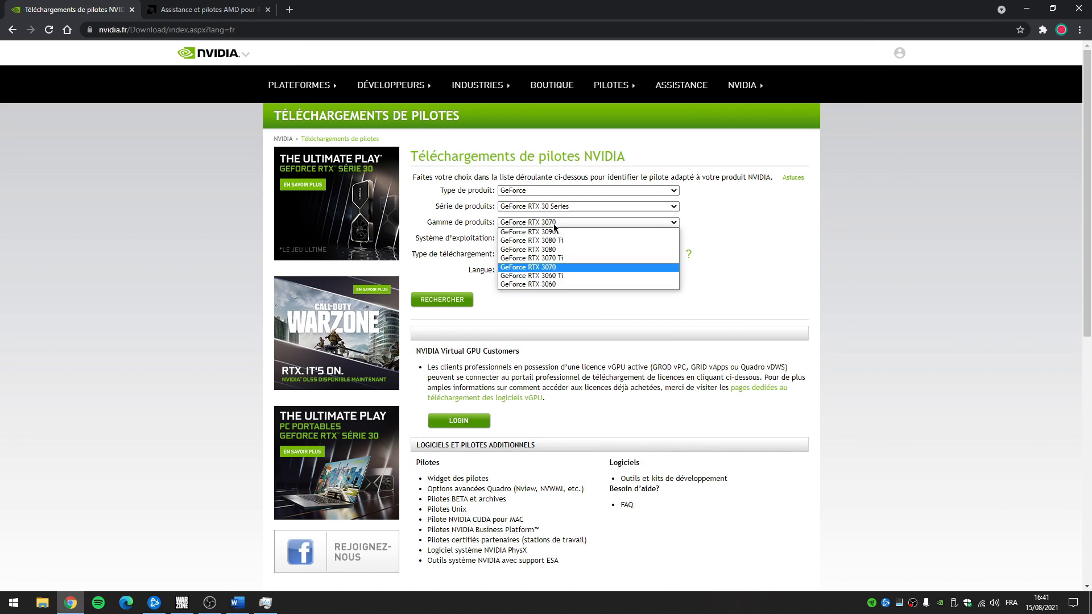
pyautogui.click(547, 268)
# - Set the operating system to Windows 10 64-bit, the download type to Game Ready Driver and the language to Français
pyautogui.click(530, 238)
pyautogui.click(523, 248)
pyautogui.click(510, 254)
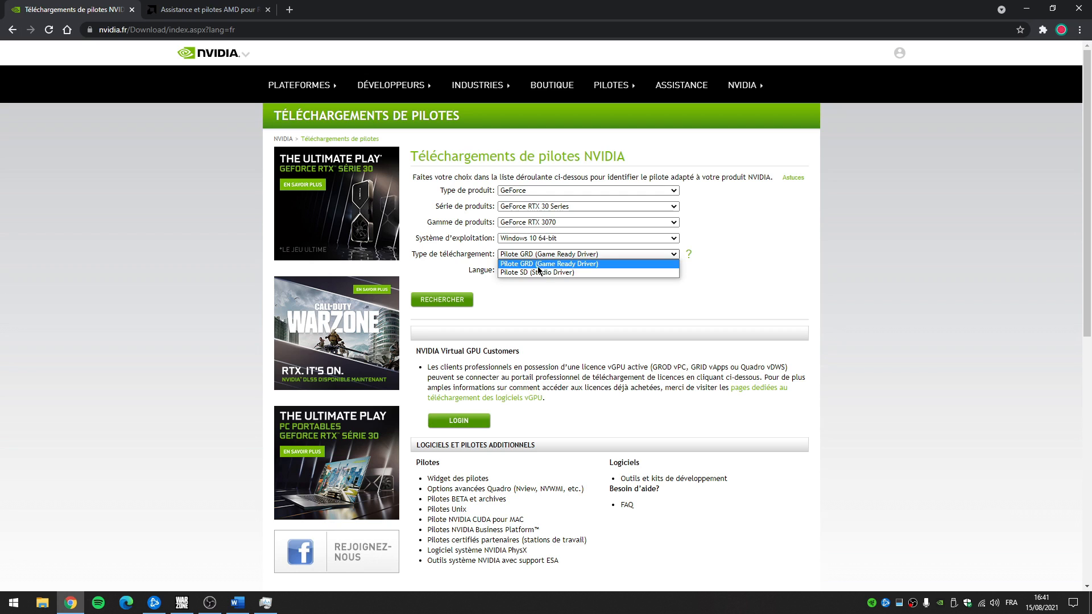
pyautogui.click(583, 264)
pyautogui.click(514, 271)
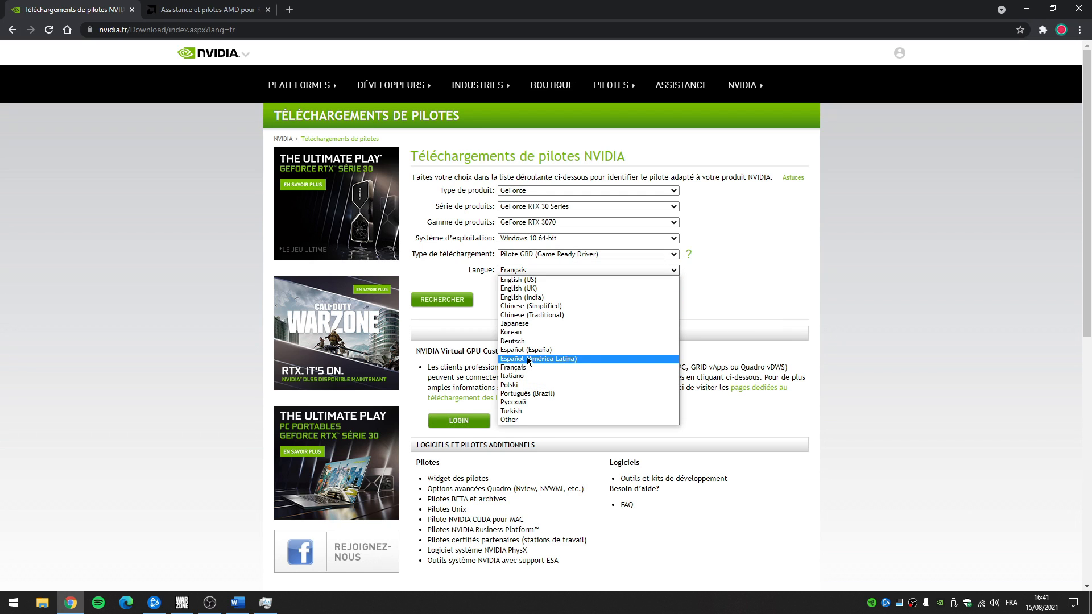
pyautogui.click(513, 367)
# - Search for the matching NVIDIA driver and download the GeForce Game Ready driver 471.68
pyautogui.click(448, 306)
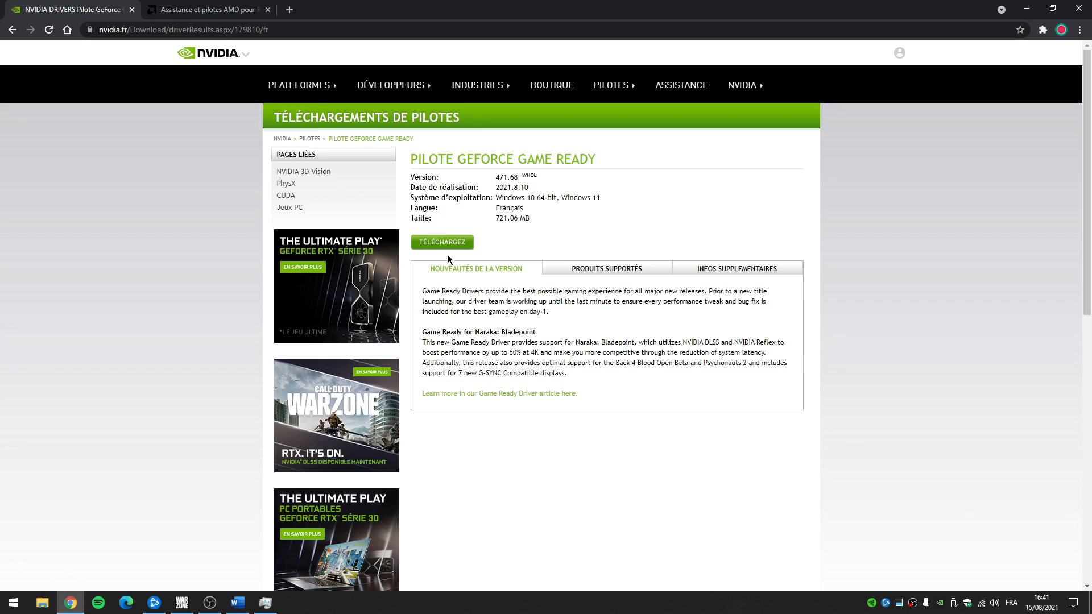
pyautogui.click(445, 245)
pyautogui.click(608, 221)
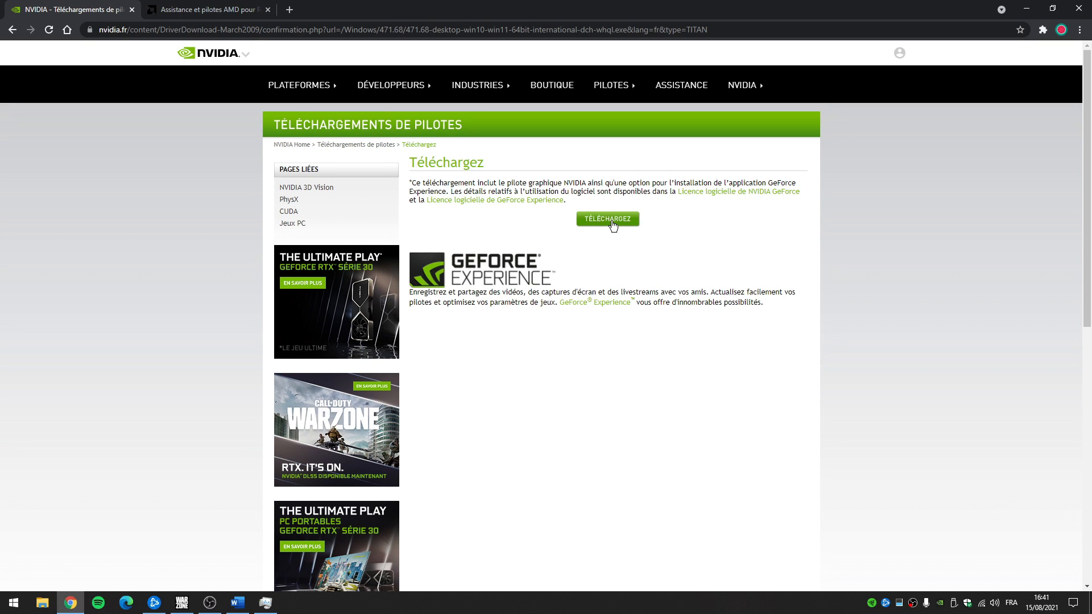
# - Go to AMD's product selection page, recheck the GPU model in Task Manager and close Task Manager
pyautogui.click(211, 9)
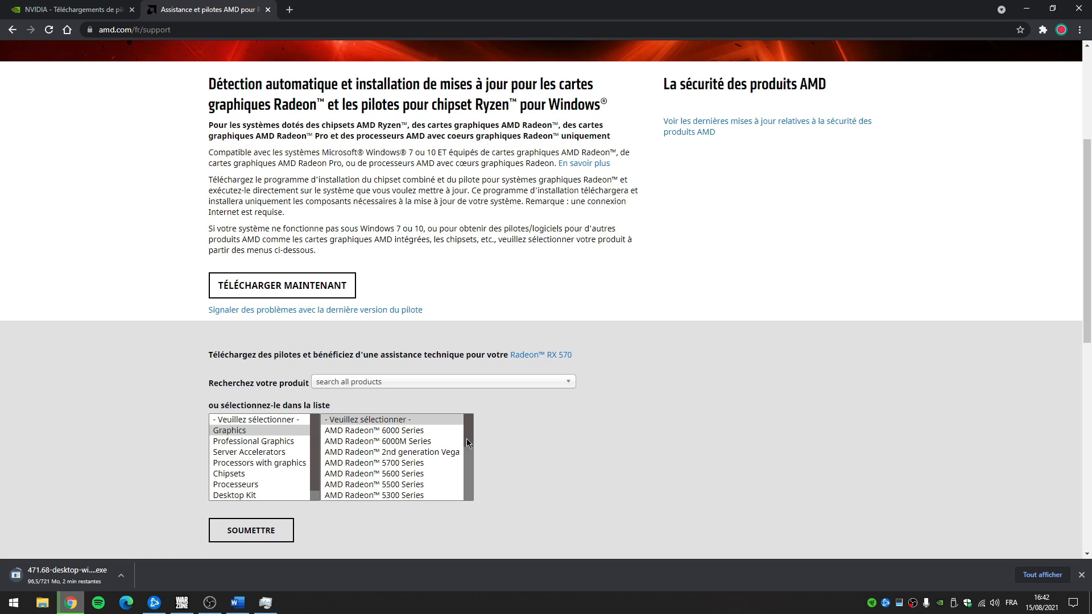
pyautogui.scroll(-1, 476, 428)
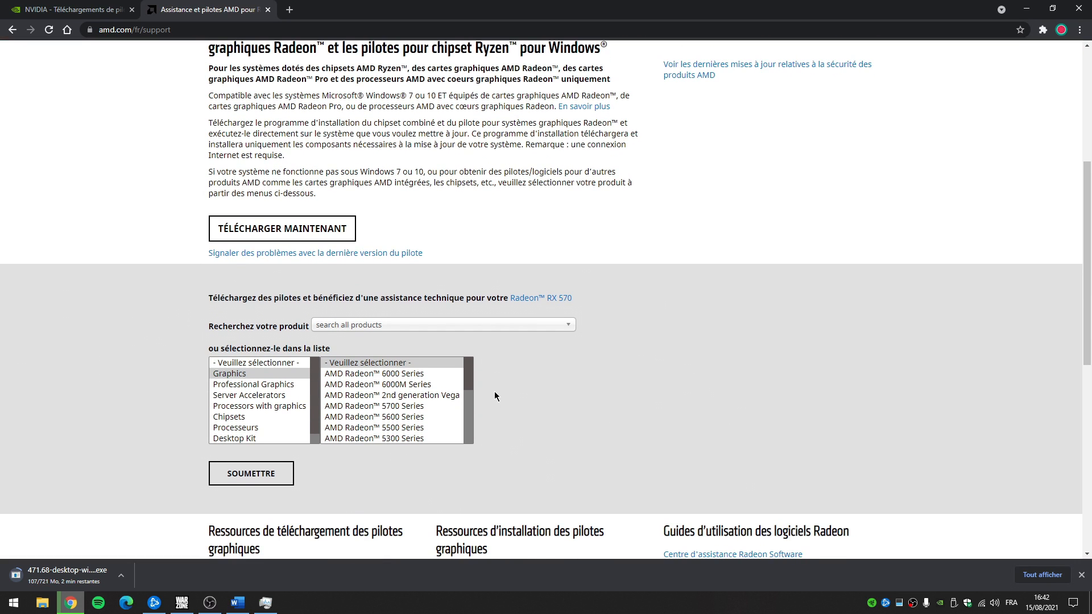
pyautogui.click(265, 603)
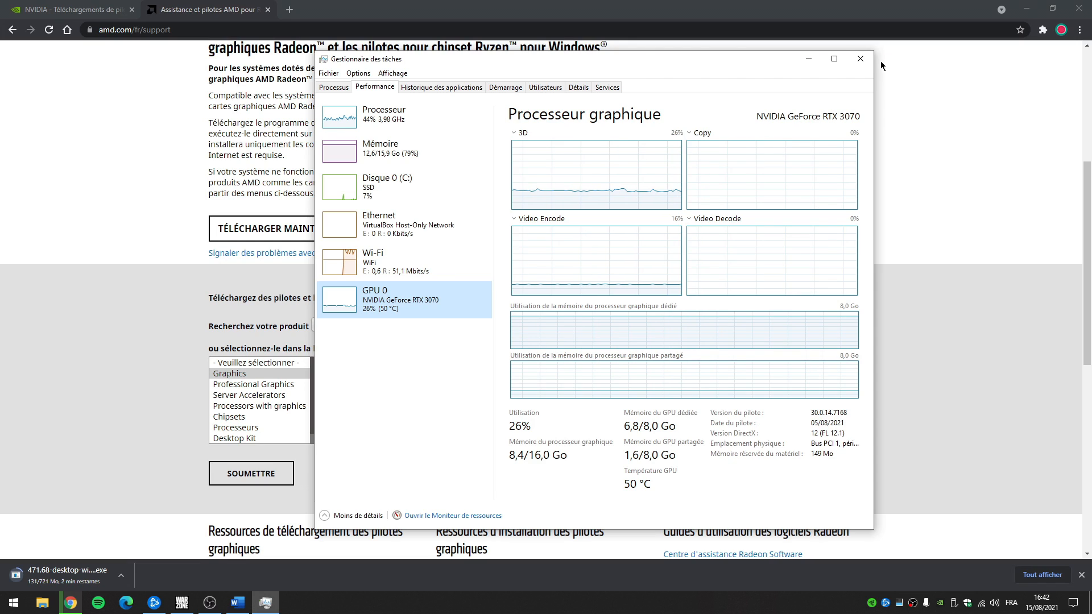
pyautogui.click(861, 58)
# - Select Graphics, Radeon 500 Series, Radeon RX 500 Series and Radeon RX 570 as the AMD product and submit the selection
pyautogui.click(226, 377)
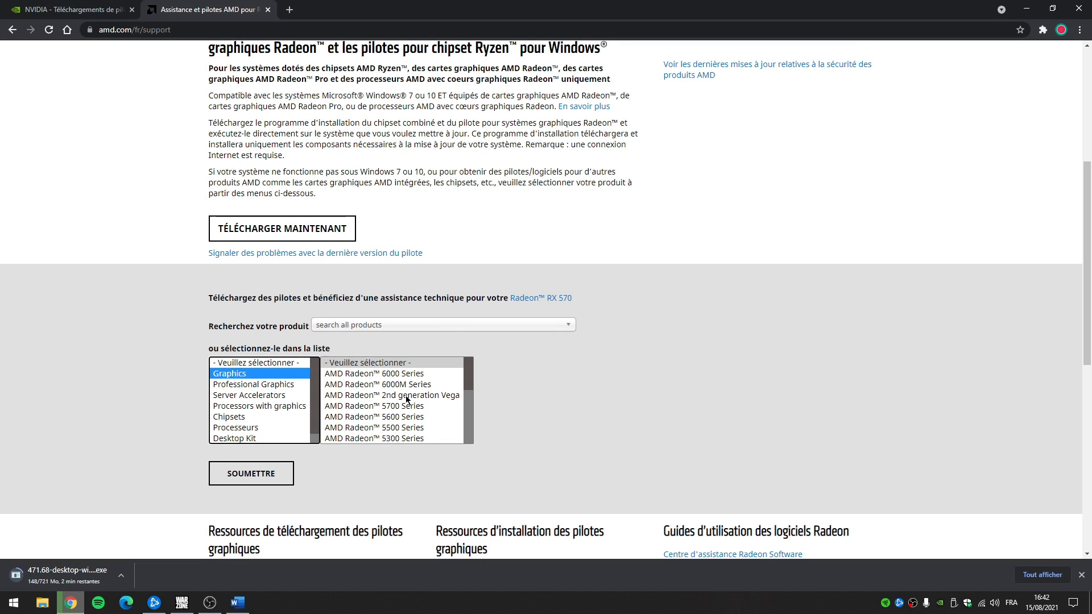
pyautogui.moveTo(467, 370)
pyautogui.mouseDown()
pyautogui.moveTo(468, 395)
pyautogui.moveTo(464, 377)
pyautogui.mouseUp()
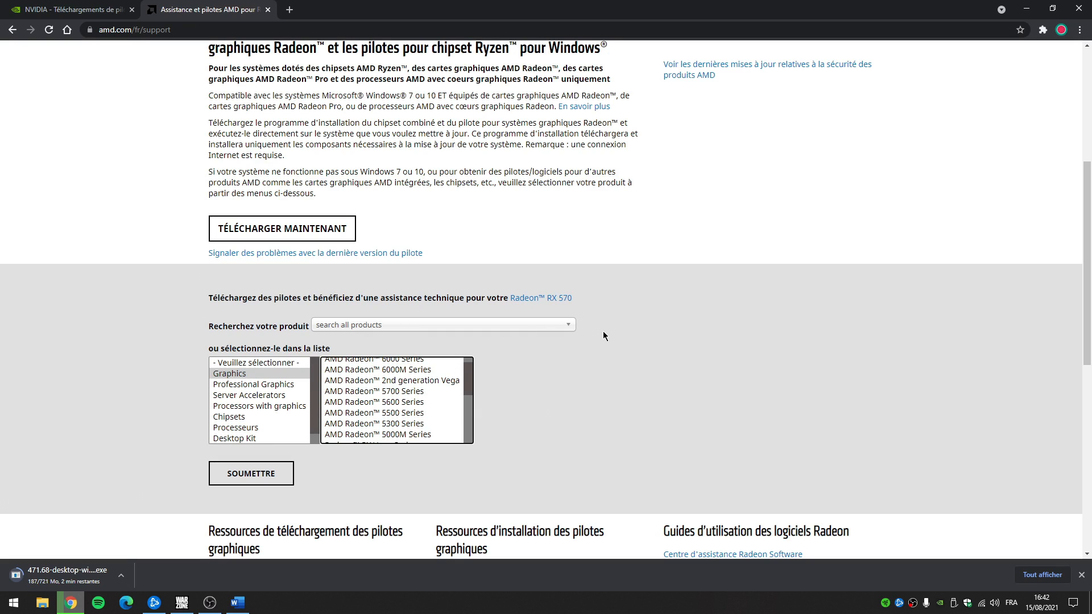
pyautogui.moveTo(467, 384); pyautogui.dragTo(466, 404)
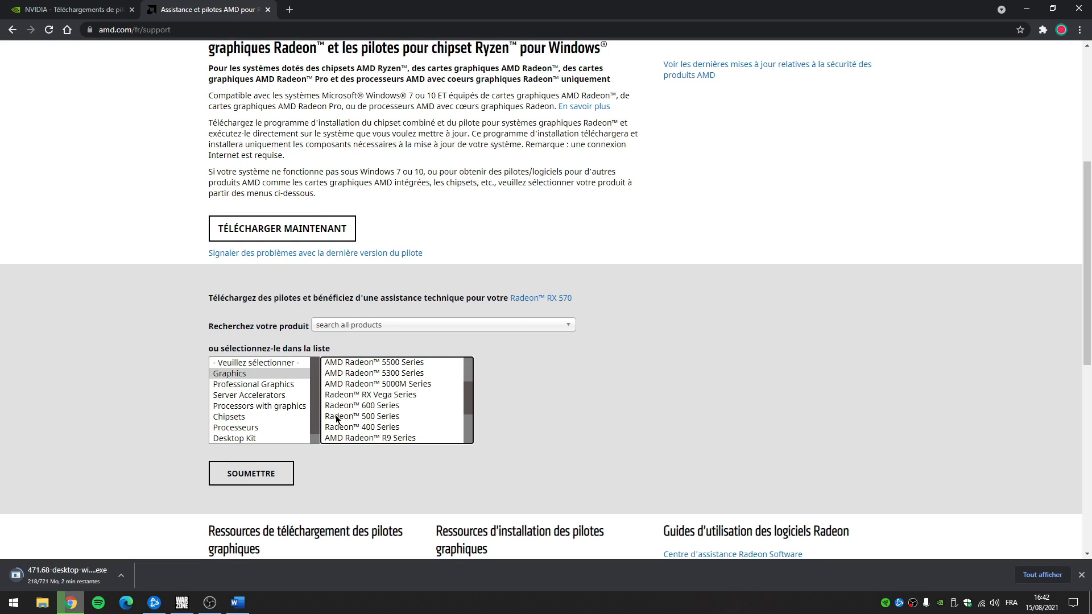
pyautogui.click(386, 418)
pyautogui.click(520, 387)
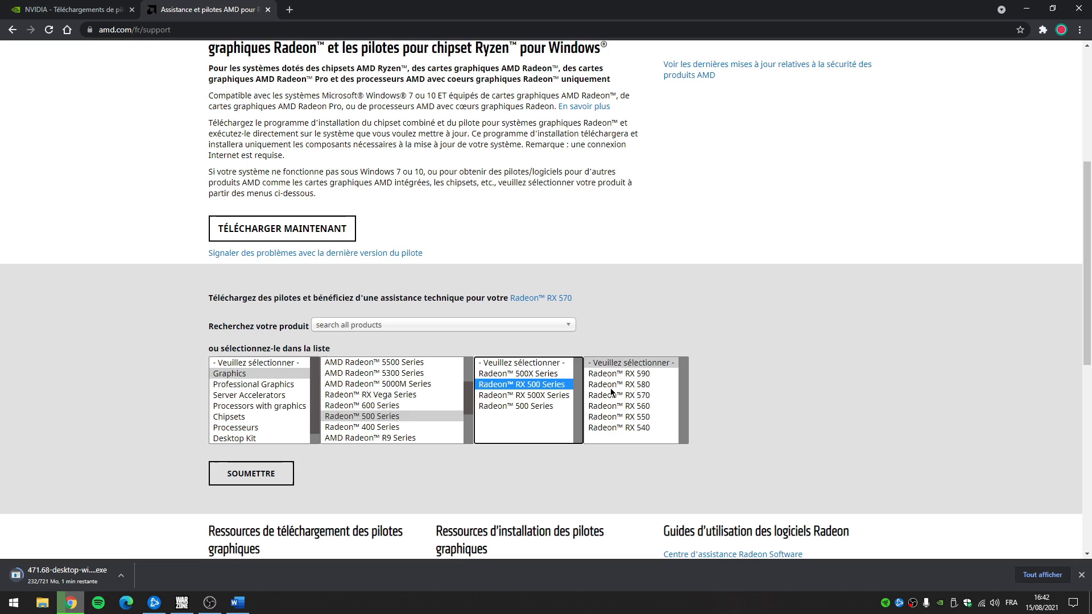
pyautogui.click(631, 397)
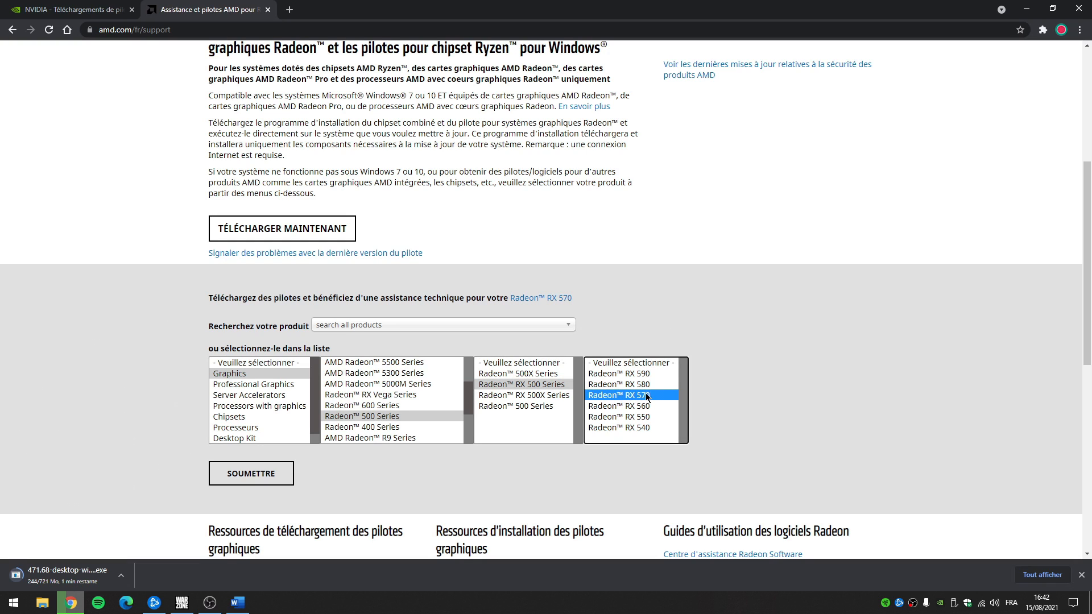
pyautogui.click(256, 474)
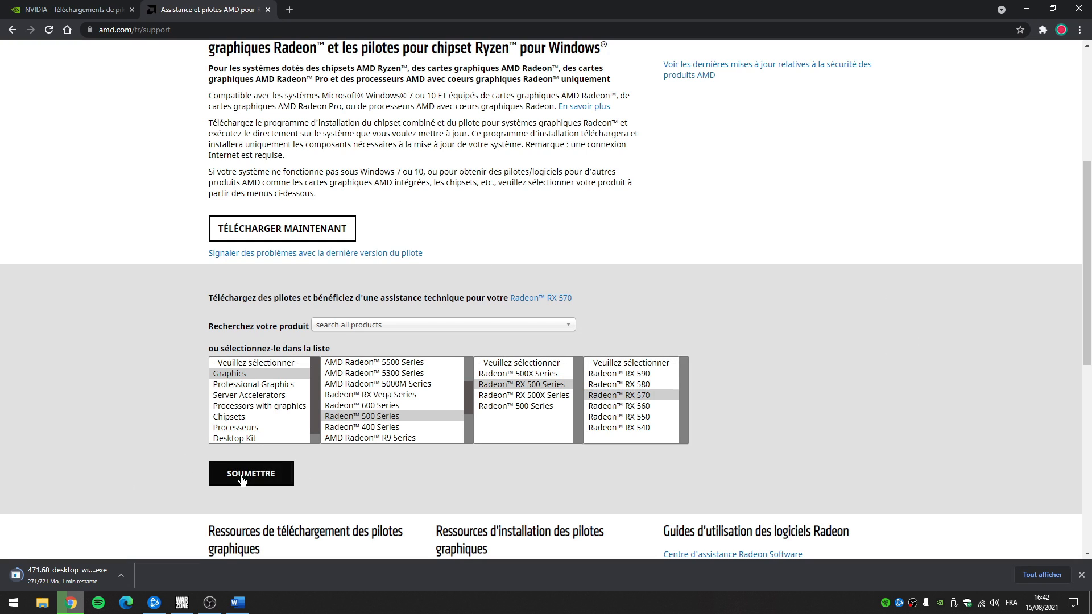
# - Expand the Windows 10 64-bit drivers and download Radeon Software Adrenalin 21.8.1 Optional
pyautogui.scroll(-3, 341, 352)
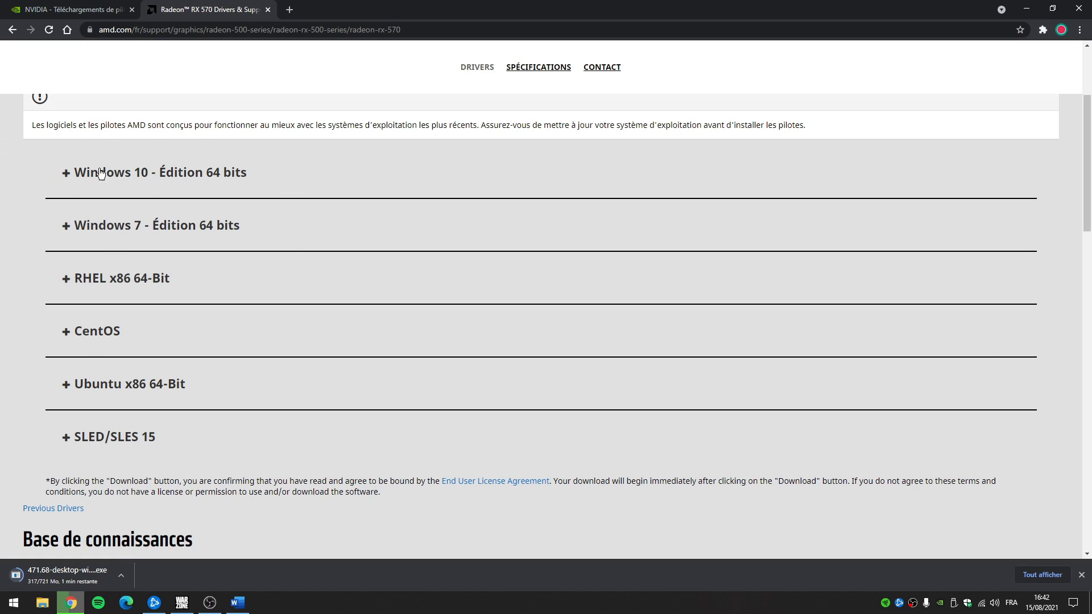
pyautogui.click(201, 178)
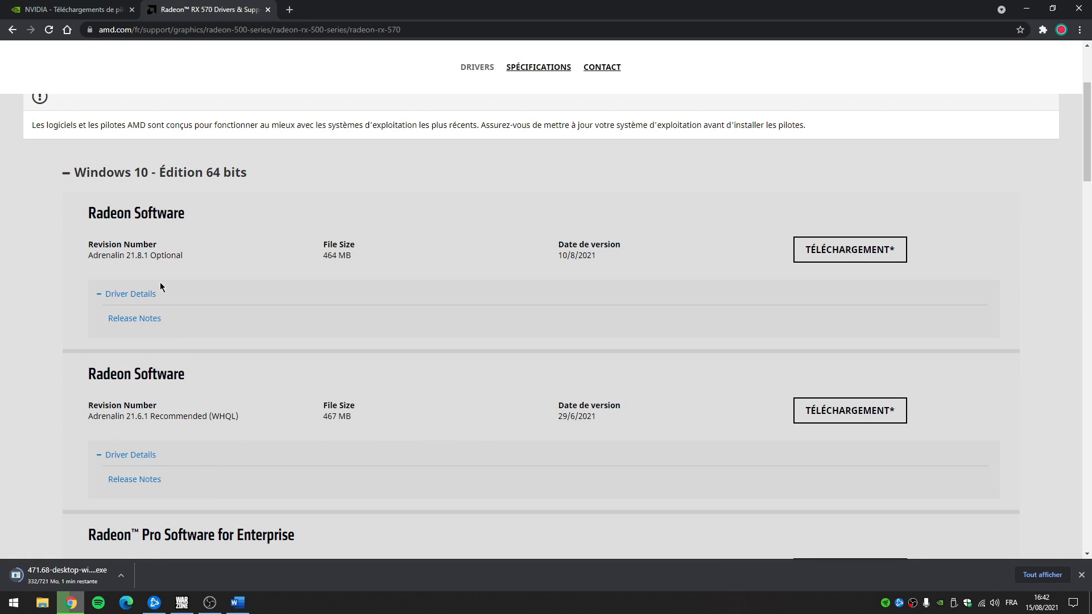
pyautogui.moveTo(561, 244); pyautogui.dragTo(612, 258)
pyautogui.click(613, 262)
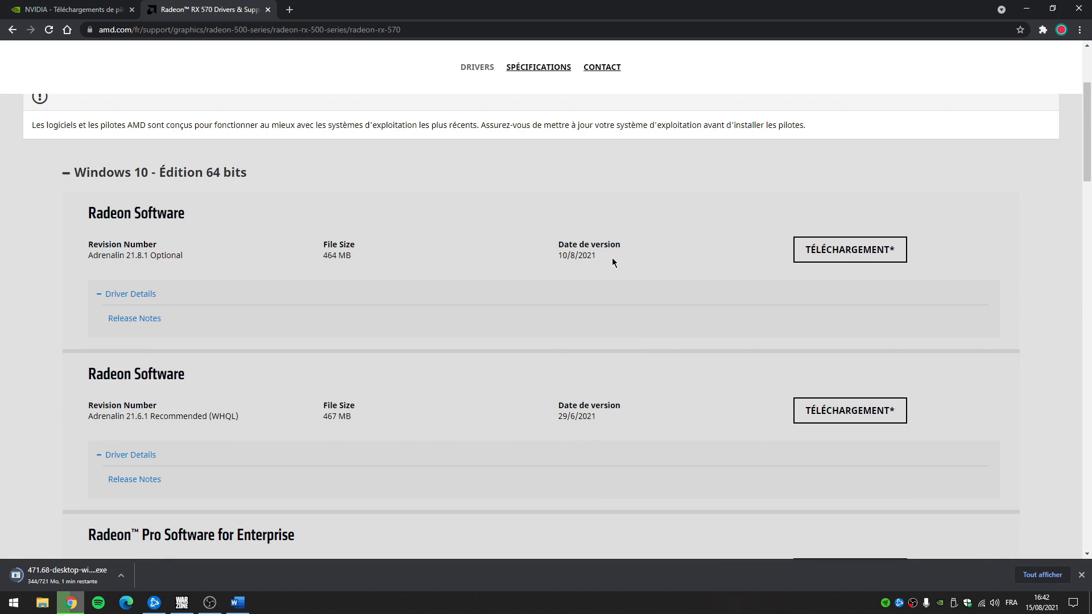
pyautogui.click(837, 248)
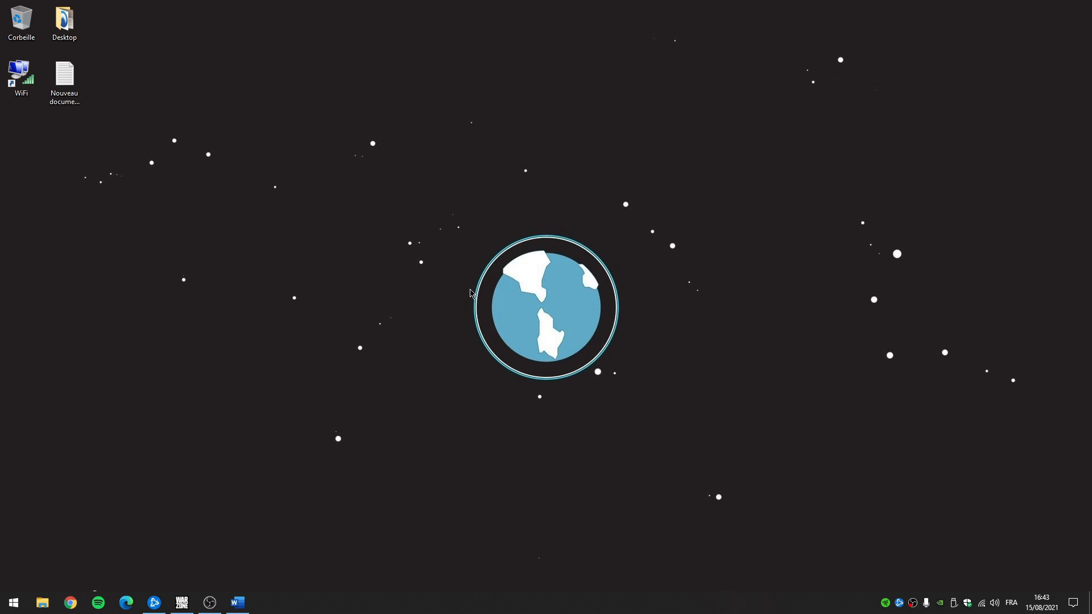
# - Open the players folder inside Call of Duty Modern Warfare in Documents with File Explorer
pyautogui.click(41, 603)
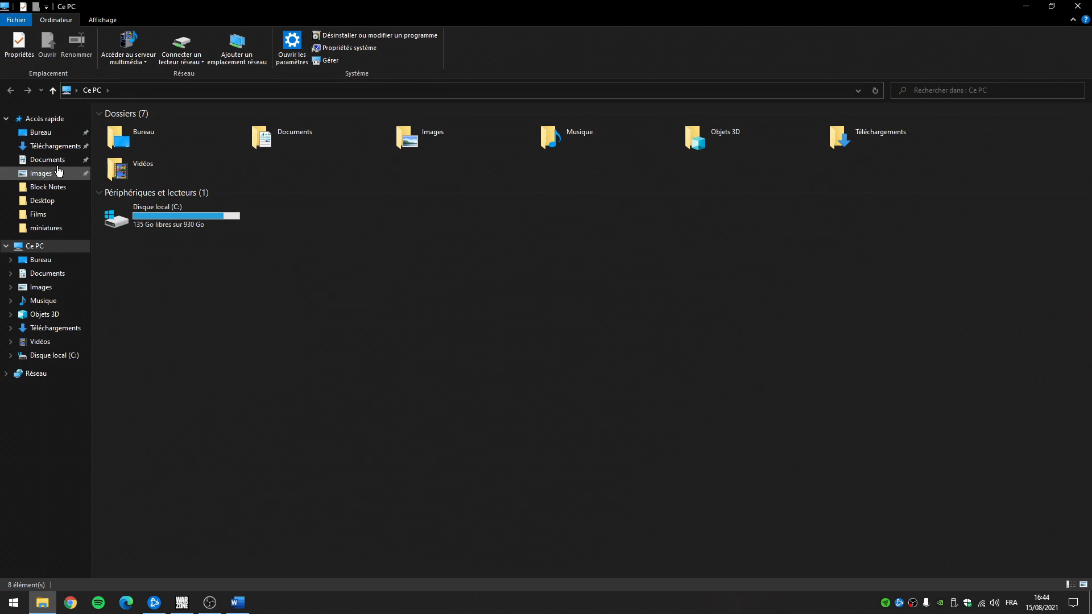
pyautogui.click(47, 159)
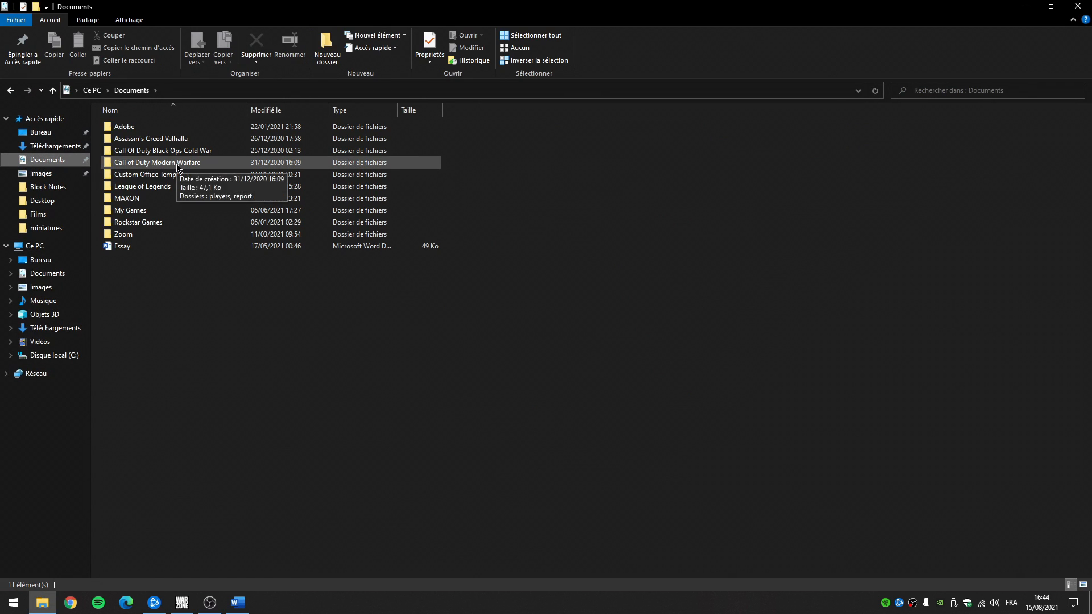
pyautogui.doubleClick(147, 163)
pyautogui.doubleClick(127, 128)
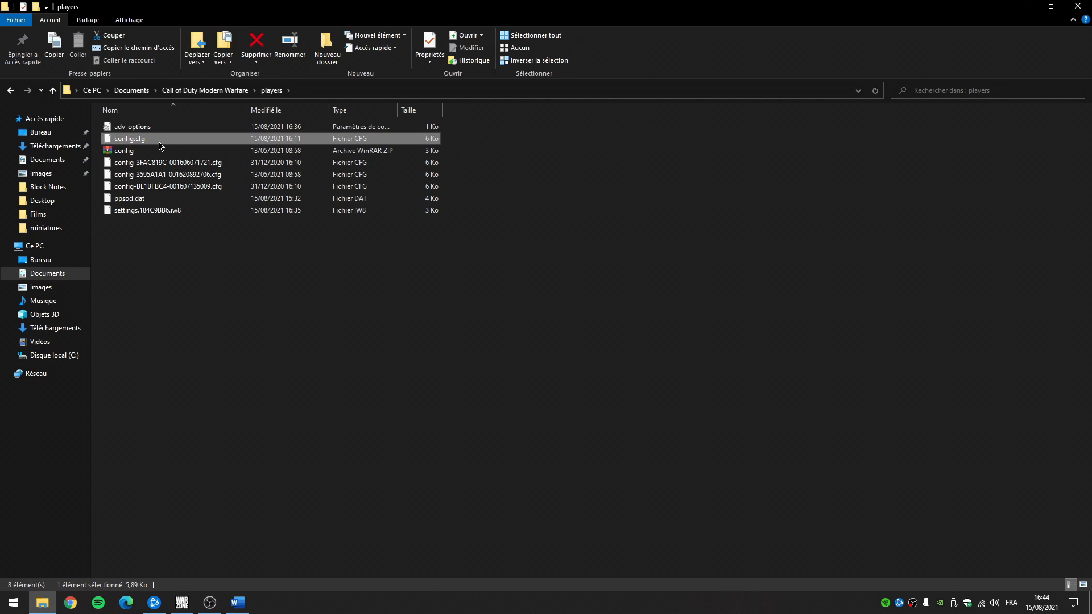
# - Remove the read-only attribute from config.cfg in its file properties
pyautogui.rightClick(150, 143)
pyautogui.click(110, 363)
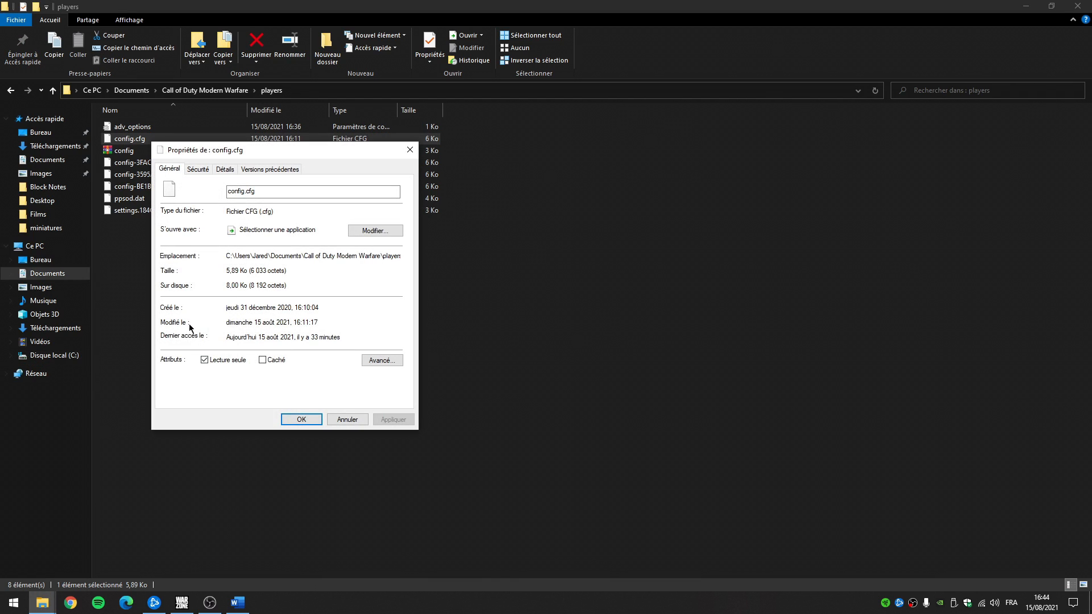
pyautogui.click(216, 360)
pyautogui.click(408, 419)
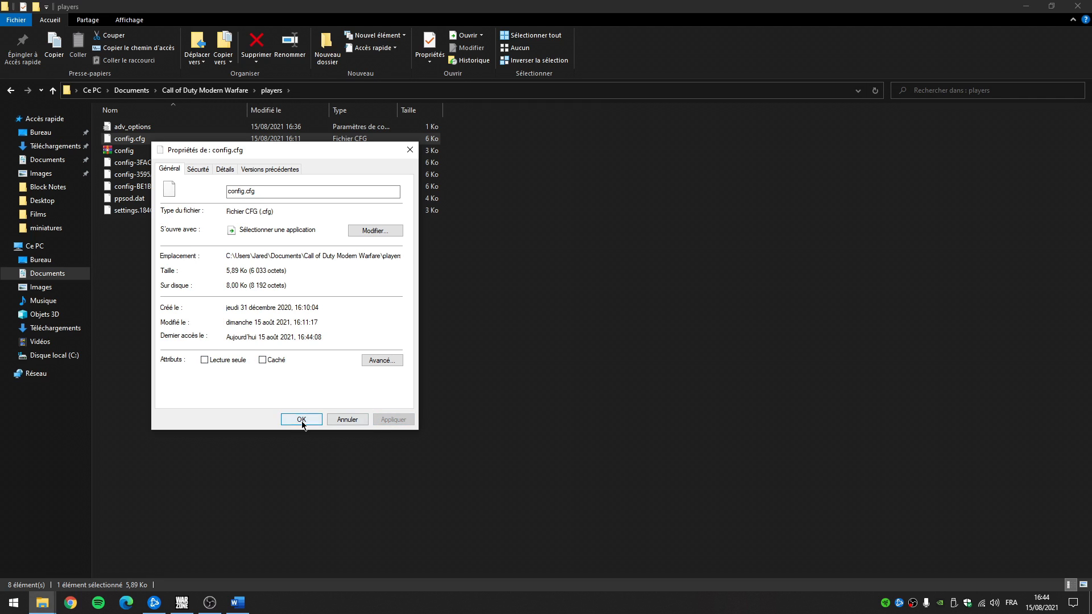
pyautogui.click(300, 420)
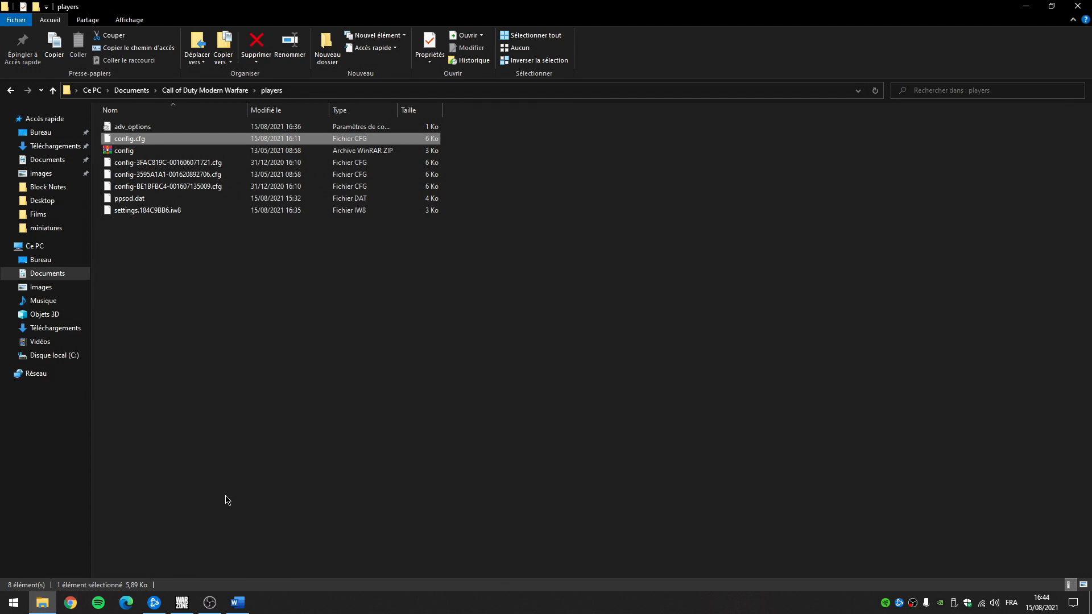
# - Switch to Call of Duty Warzone and bring up its graphics options
pyautogui.click(183, 604)
pyautogui.click(159, 593)
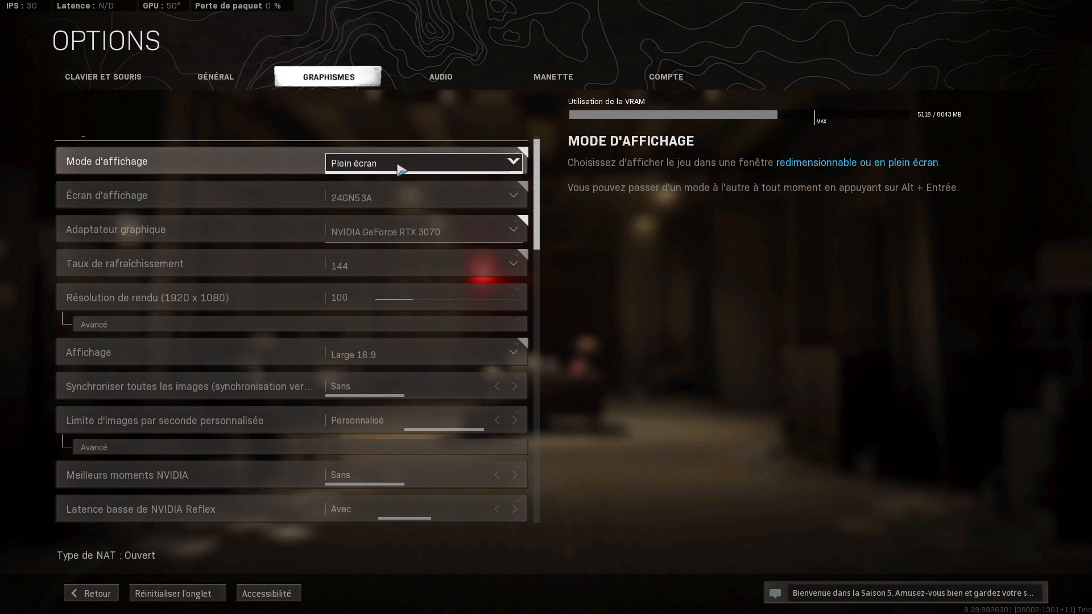
# - Review the available choices for Écran d'affichage, Adaptateur graphique and Taux de rafraîchissement
pyautogui.click(371, 200)
pyautogui.click(380, 202)
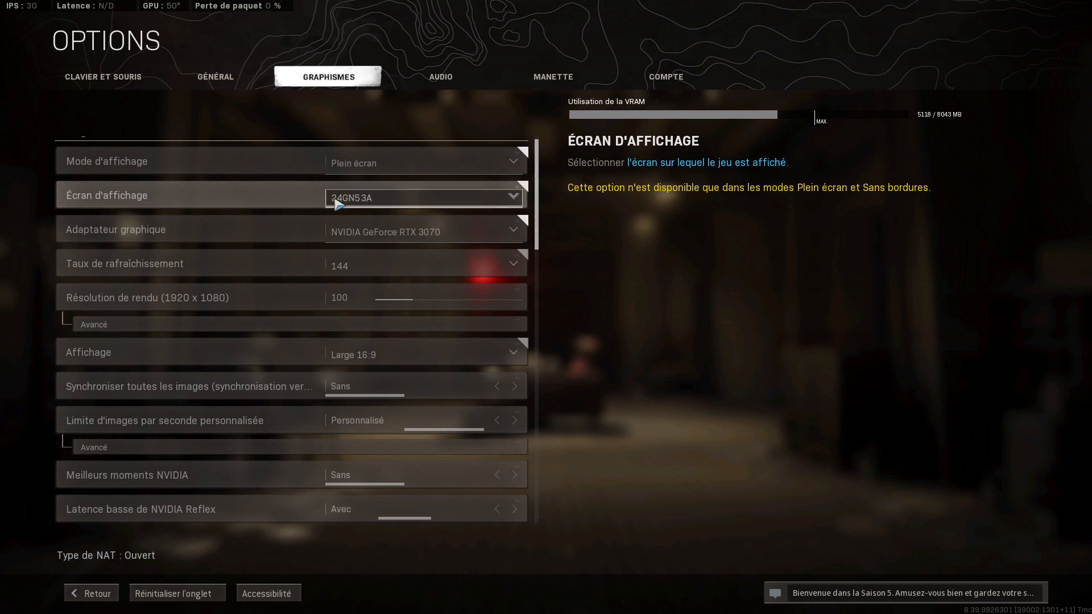
pyautogui.scroll(-1, 92, 219)
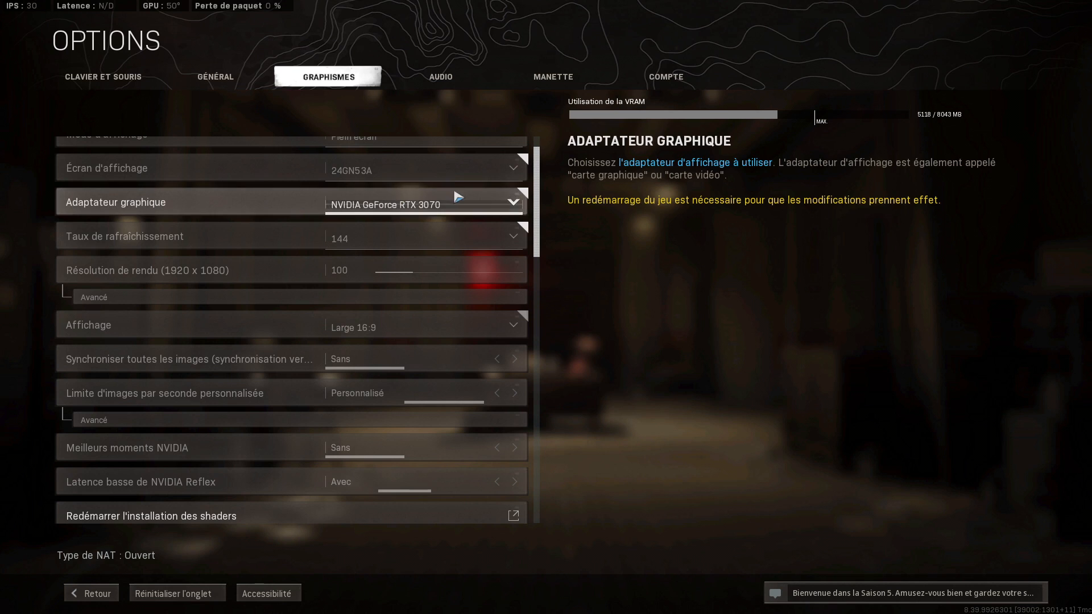
pyautogui.click(391, 206)
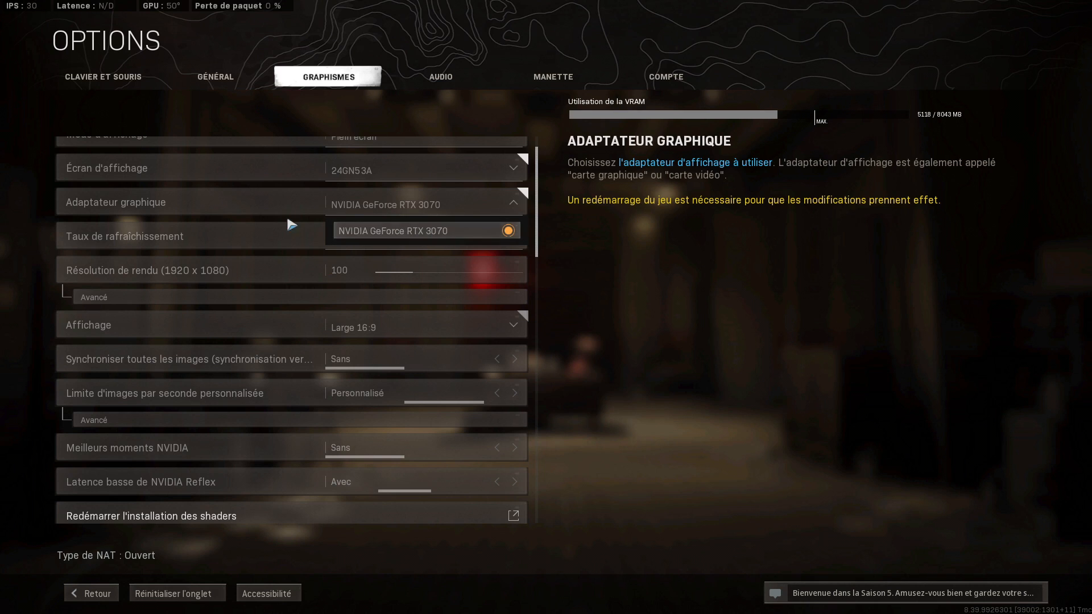
pyautogui.click(515, 209)
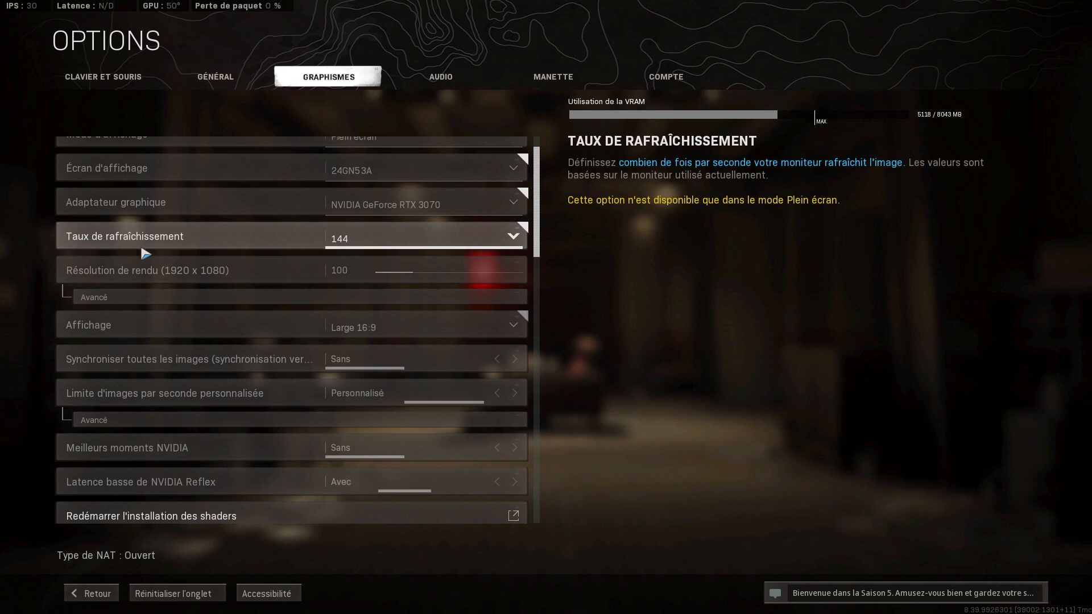
pyautogui.click(385, 246)
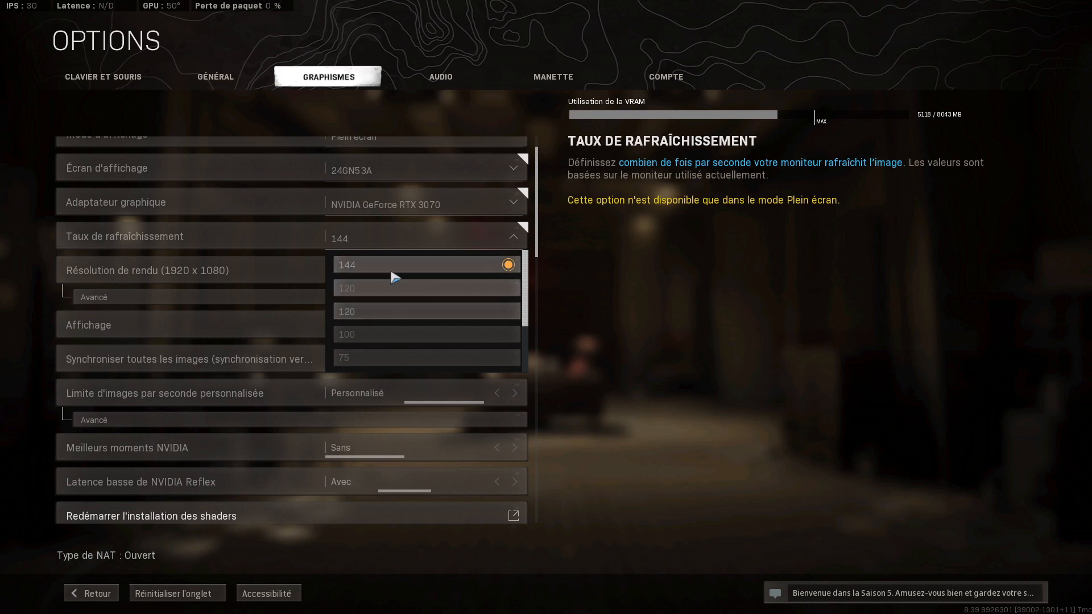
pyautogui.click(376, 244)
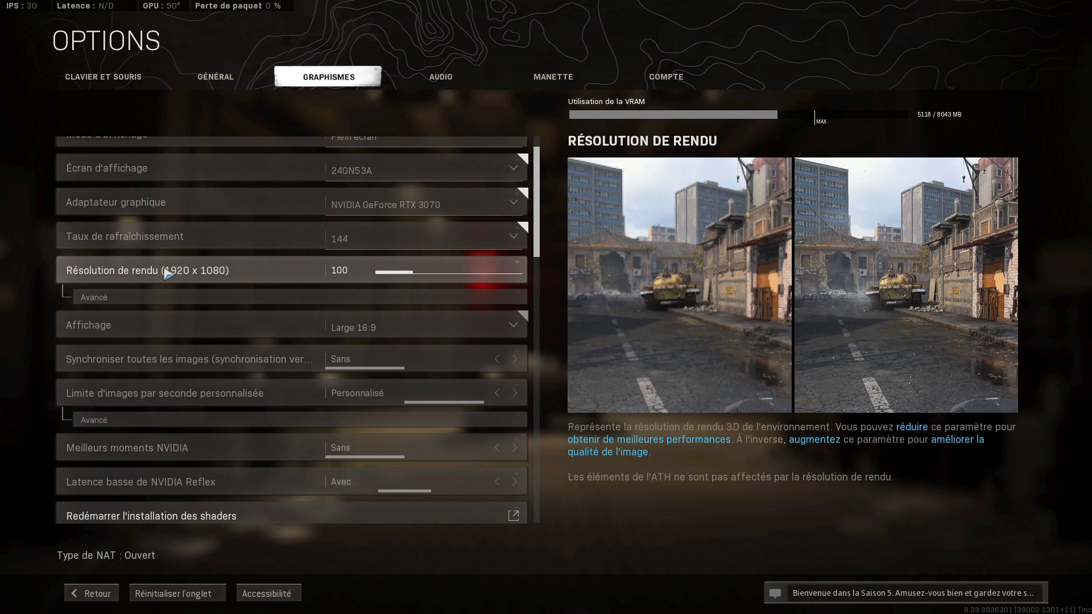
# - Try a Résolution de rendu value of 80 and restore it to 100
pyautogui.click(329, 279)
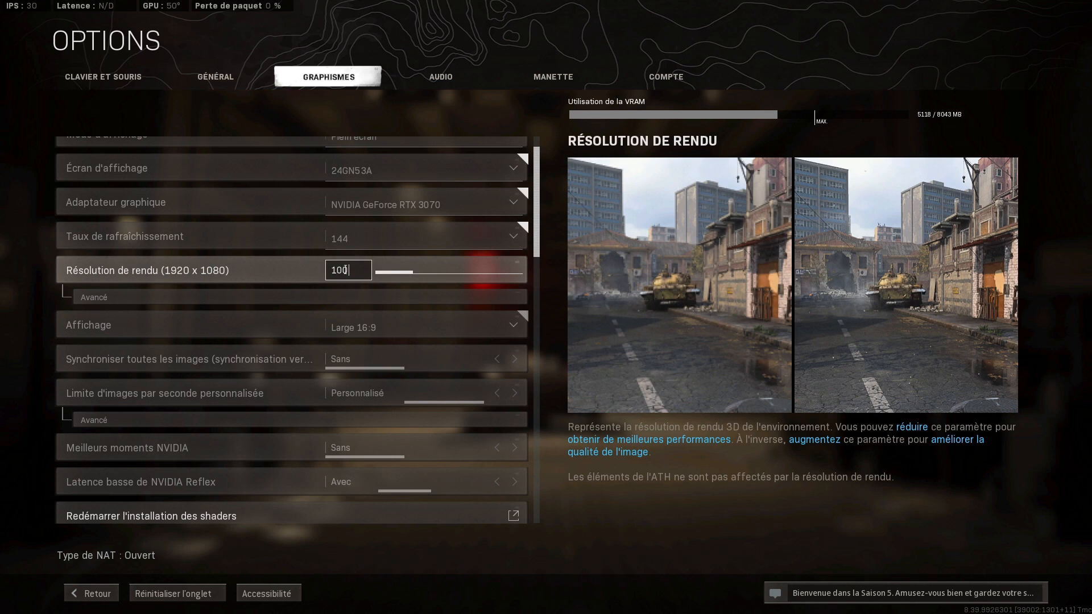
pyautogui.press('Return')
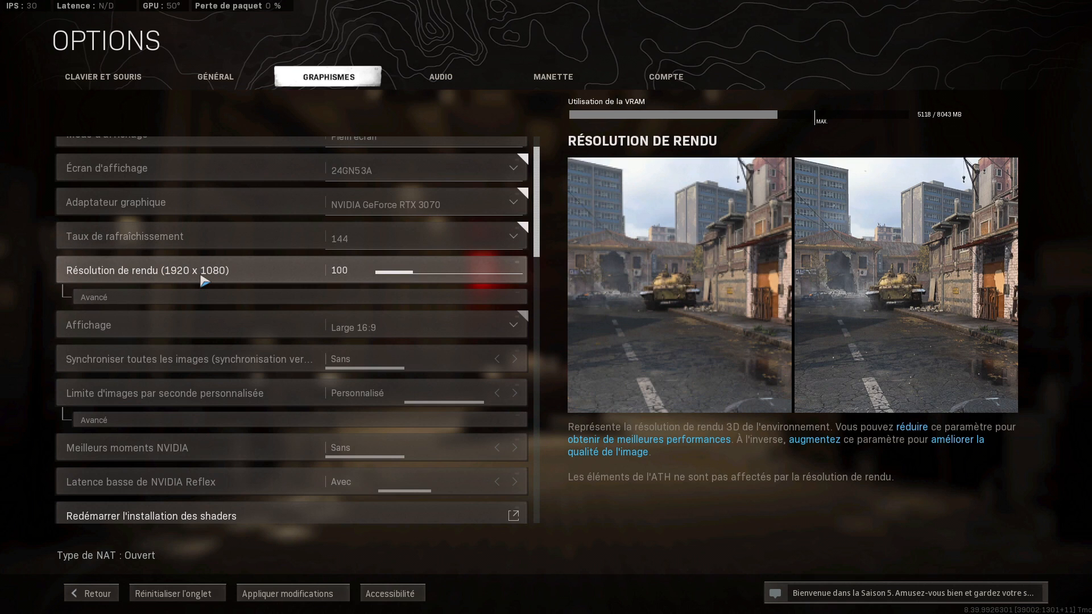
pyautogui.click(341, 270)
pyautogui.write('80')
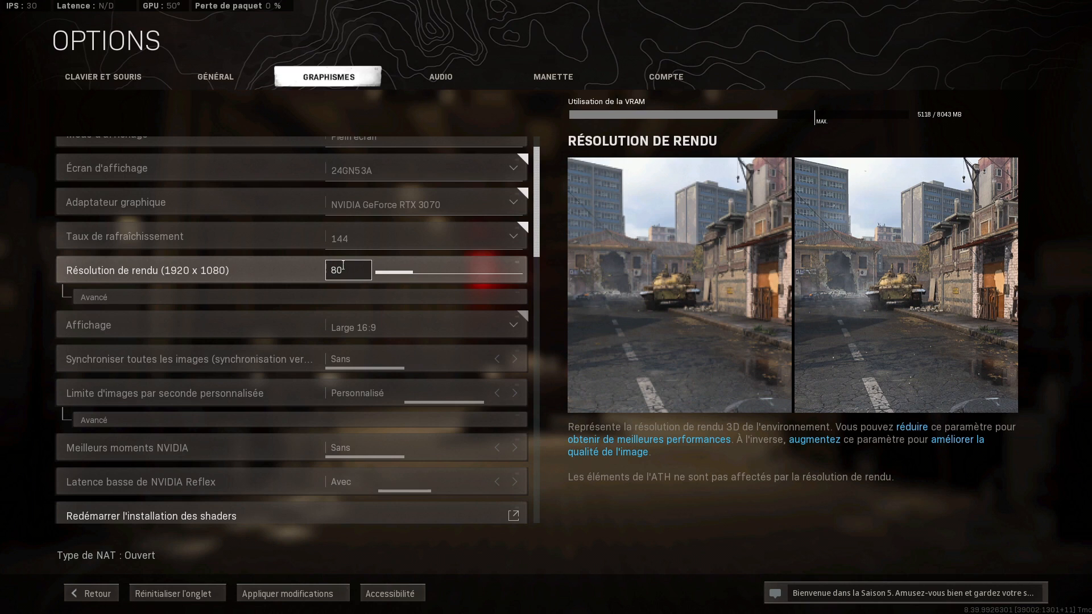
pyautogui.press('Return')
pyautogui.press('Return')
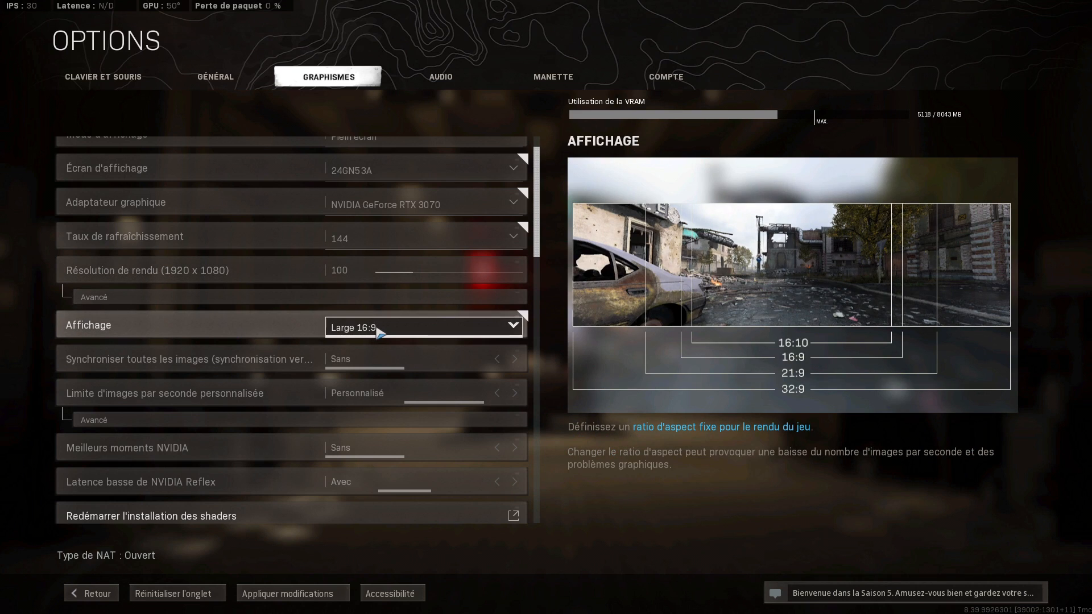
# - Check the aspect ratio choices under Affichage and expand the advanced custom frame rate limits
pyautogui.click(378, 331)
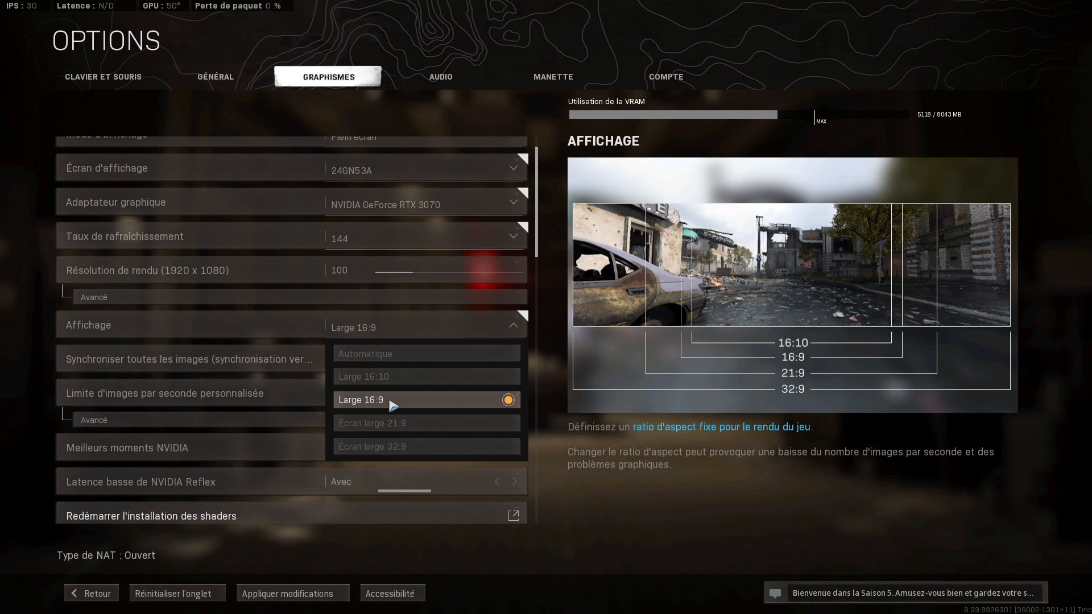
pyautogui.click(514, 329)
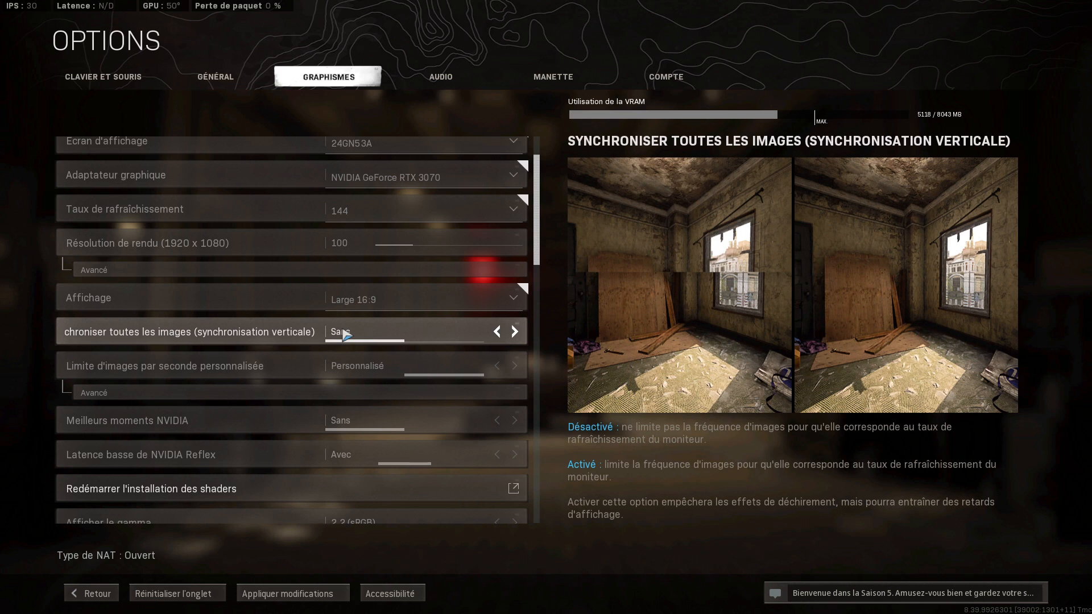
pyautogui.scroll(-1, 350, 337)
pyautogui.click(107, 337)
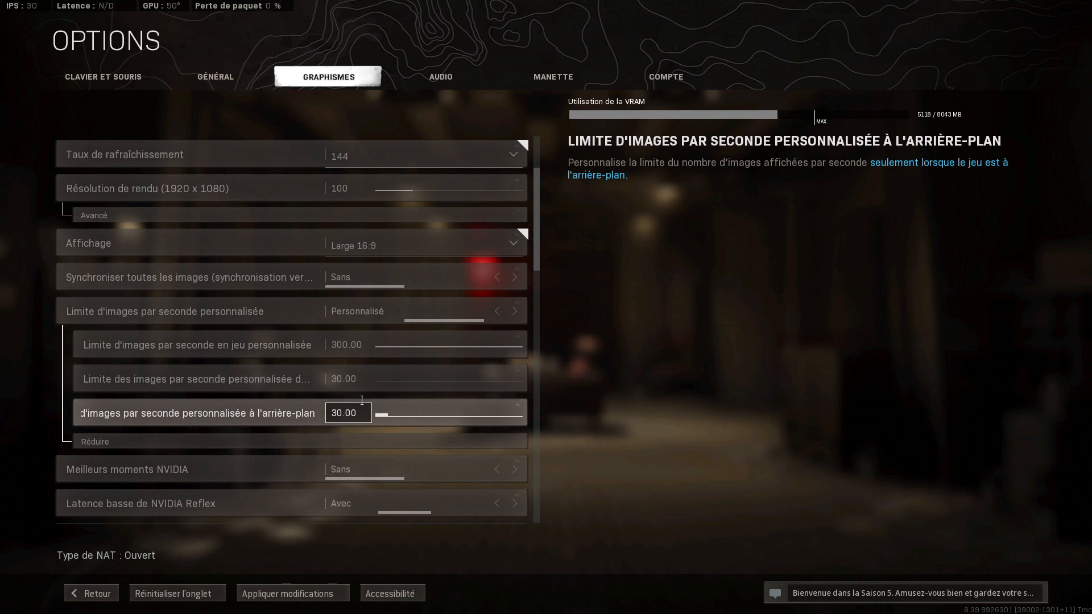
pyautogui.scroll(-3, 387, 398)
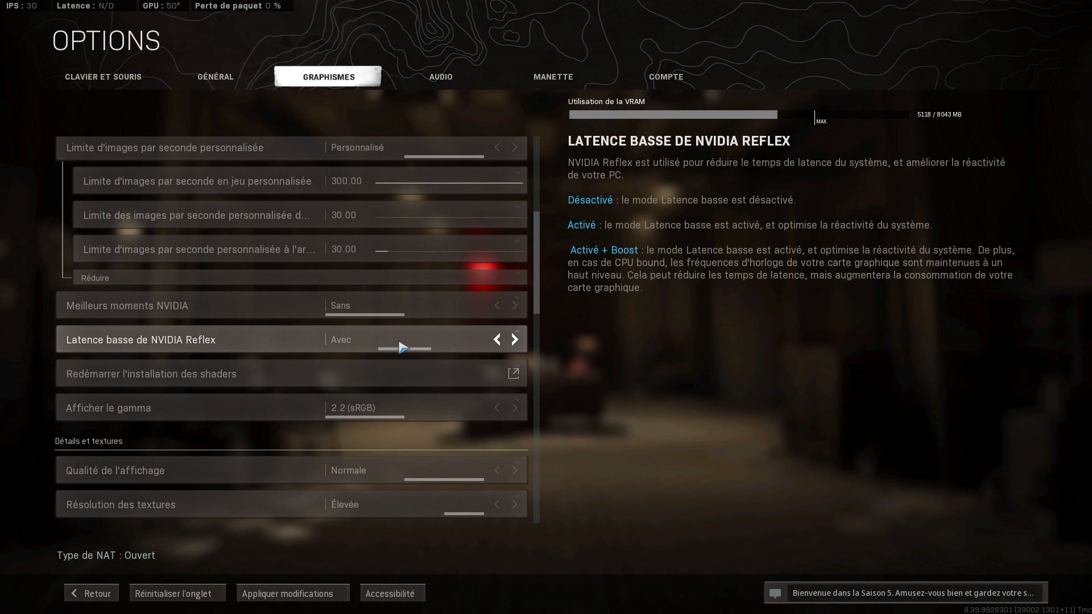
# - Try another mode for Latence basse de NVIDIA Reflex and return it to Avec
pyautogui.click(516, 340)
pyautogui.click(497, 341)
pyautogui.scroll(-3, 227, 319)
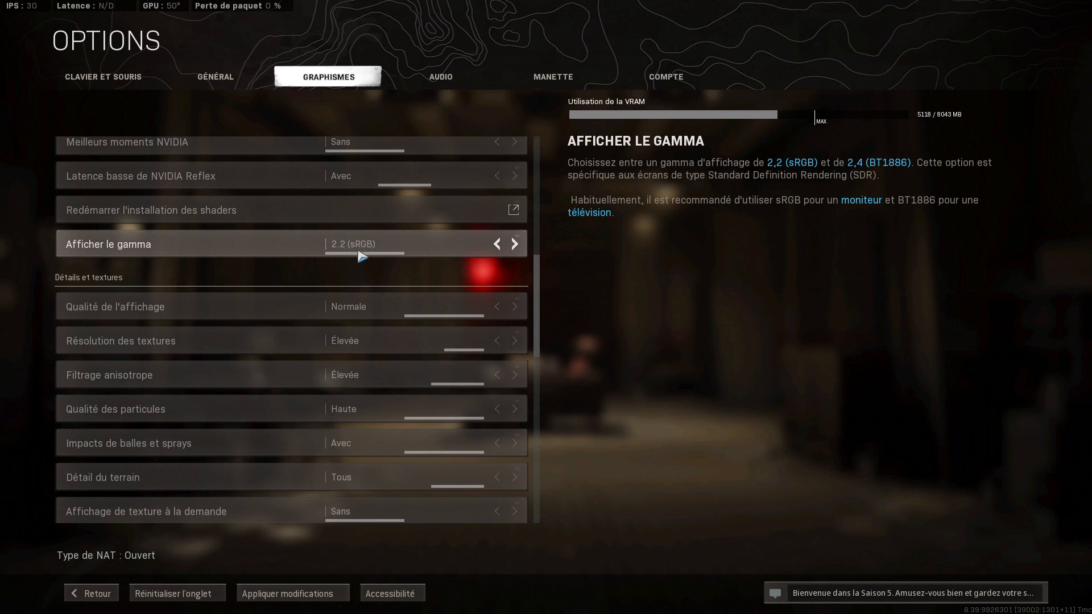
# - Set Qualité de l'affichage and Résolution des textures to Faible
pyautogui.scroll(-1, 376, 251)
pyautogui.click(497, 279)
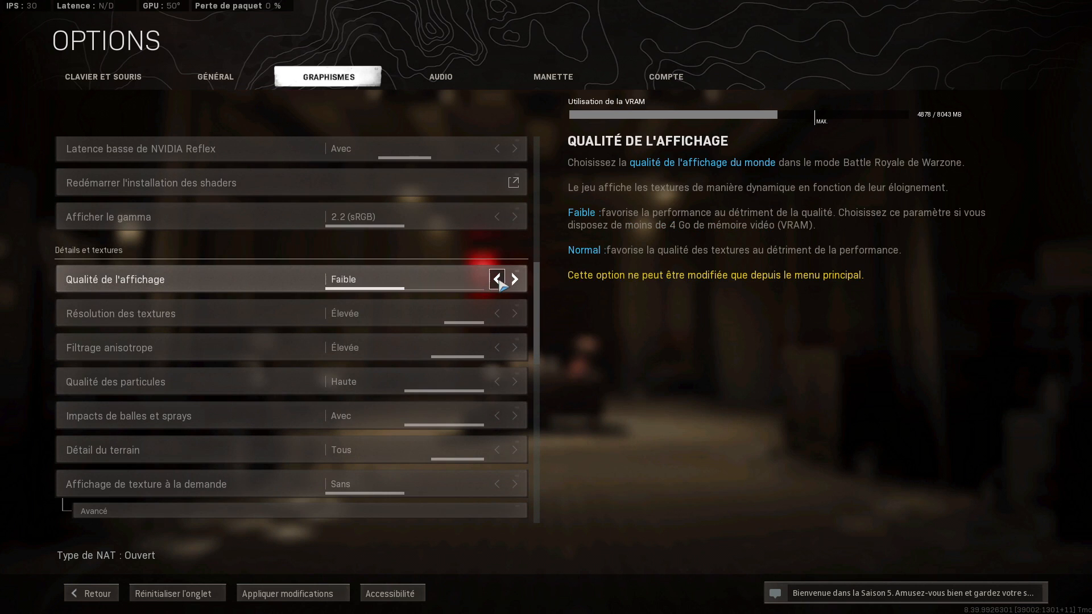
pyautogui.scroll(-1, 480, 346)
pyautogui.click(497, 286)
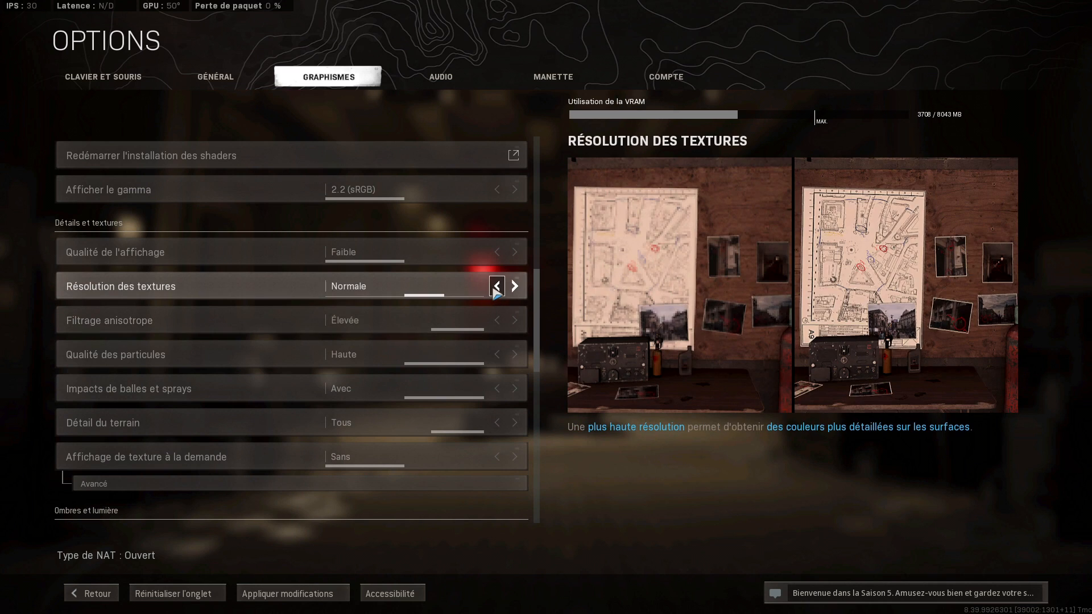
pyautogui.click(497, 286)
# - Lower Filtrage anisotrope and Qualité des particules to Faible
pyautogui.click(497, 320)
pyautogui.click(498, 321)
pyautogui.scroll(-1, 497, 321)
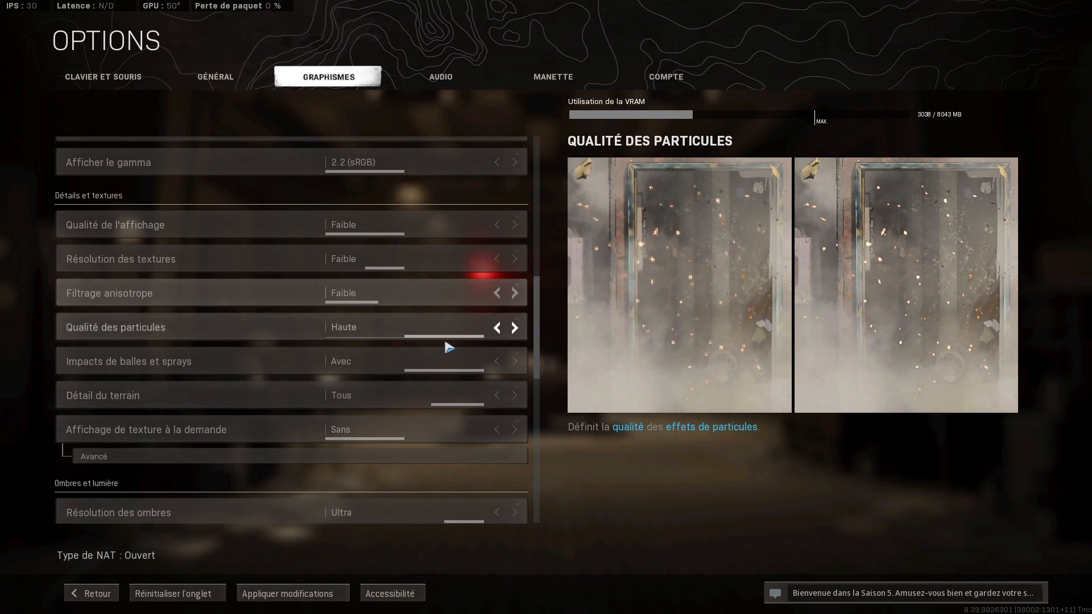
pyautogui.click(497, 327)
pyautogui.scroll(-1, 341, 333)
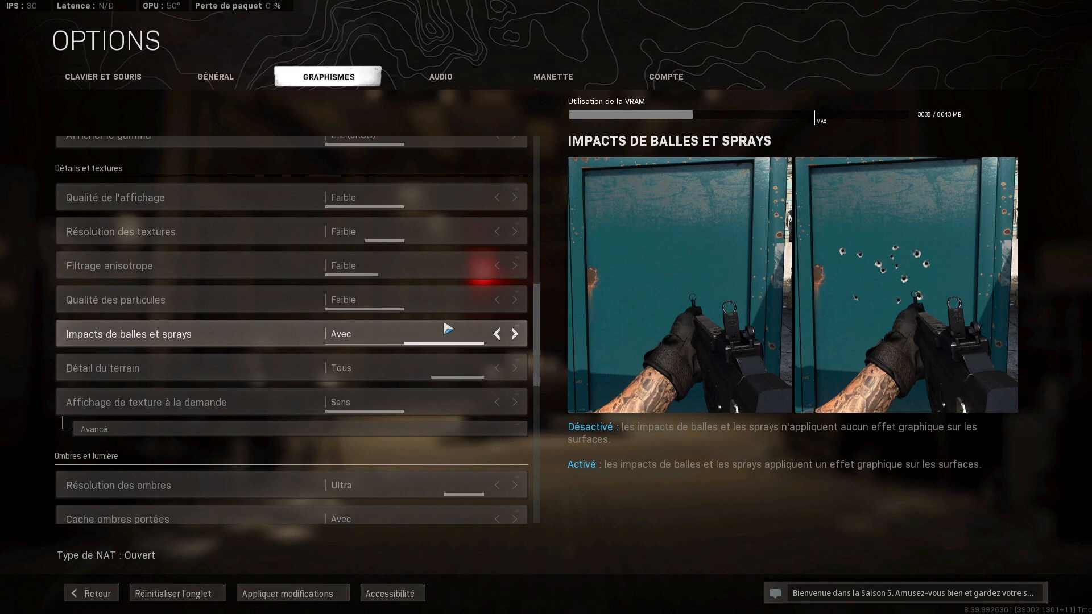
# - Toggle Impacts de balles et sprays off and back to Avec, and set Détail du terrain to Sans
pyautogui.click(515, 335)
pyautogui.click(514, 335)
pyautogui.scroll(-1, 500, 341)
pyautogui.click(497, 341)
pyautogui.scroll(-1, 166, 349)
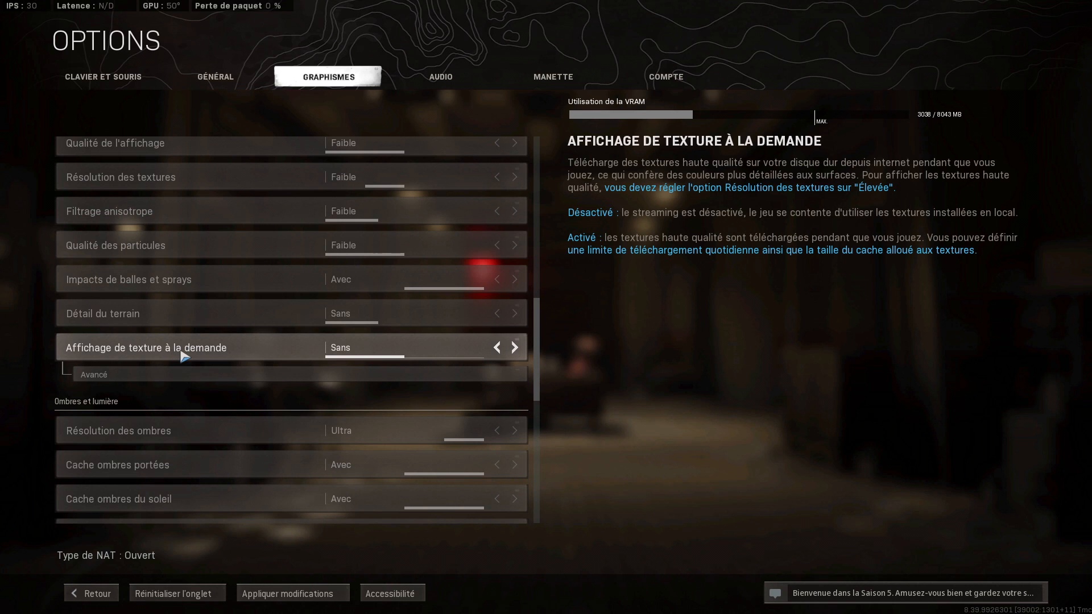
# - Set Résolution des ombres and Éclairage des particules to Faible in the shadow and lighting options
pyautogui.scroll(-4, 180, 354)
pyautogui.click(497, 294)
pyautogui.click(497, 294)
pyautogui.click(497, 294)
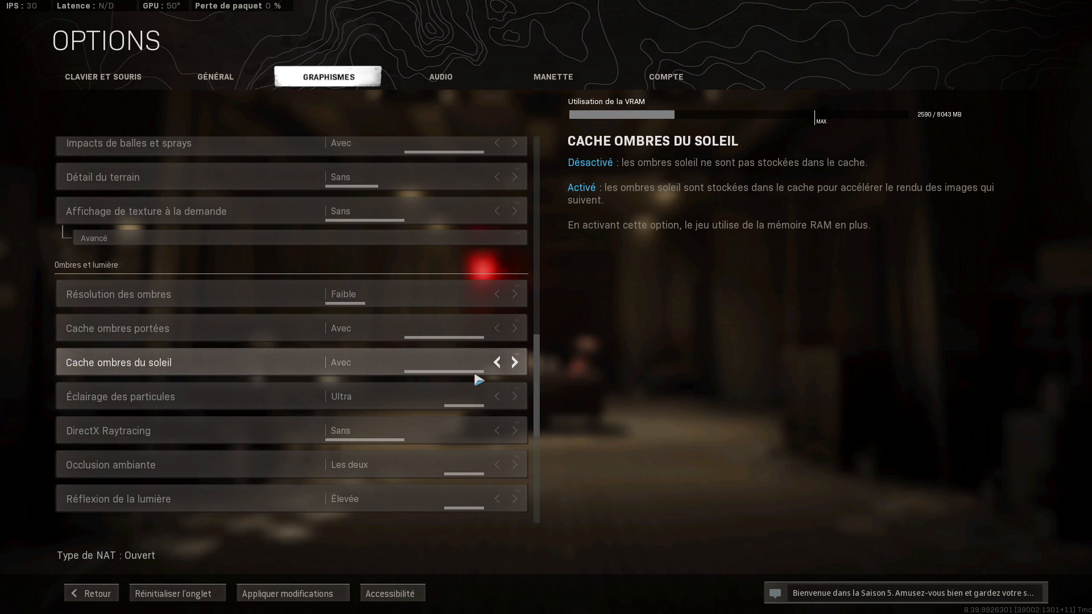
pyautogui.scroll(-2, 476, 377)
pyautogui.click(515, 343)
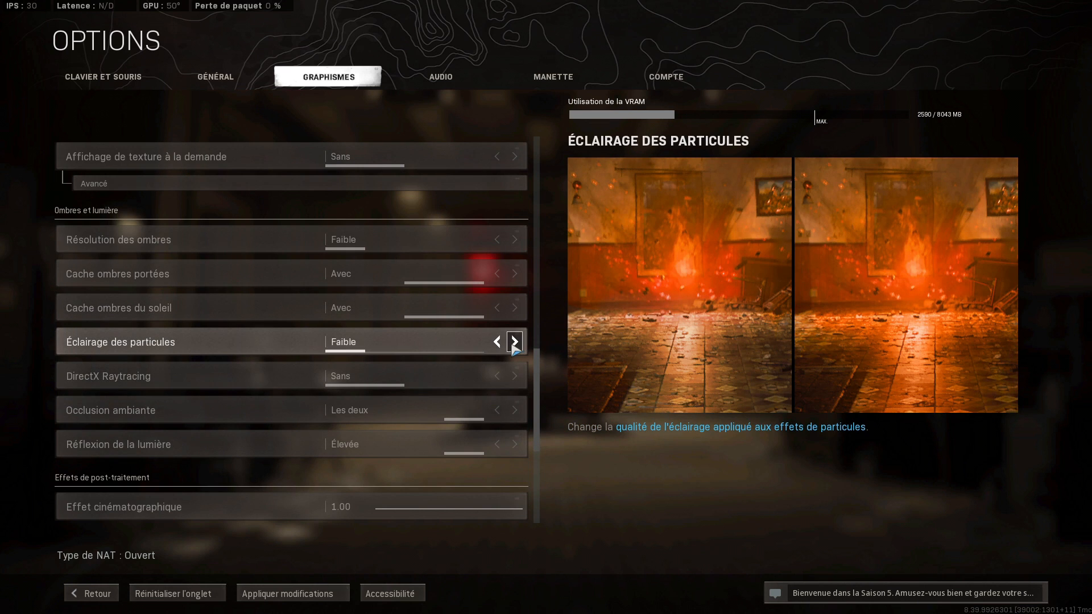
# - Turn off Occlusion ambiante and Réflexion de la lumière by setting both to Sans
pyautogui.scroll(-1, 183, 353)
pyautogui.scroll(-1, 483, 357)
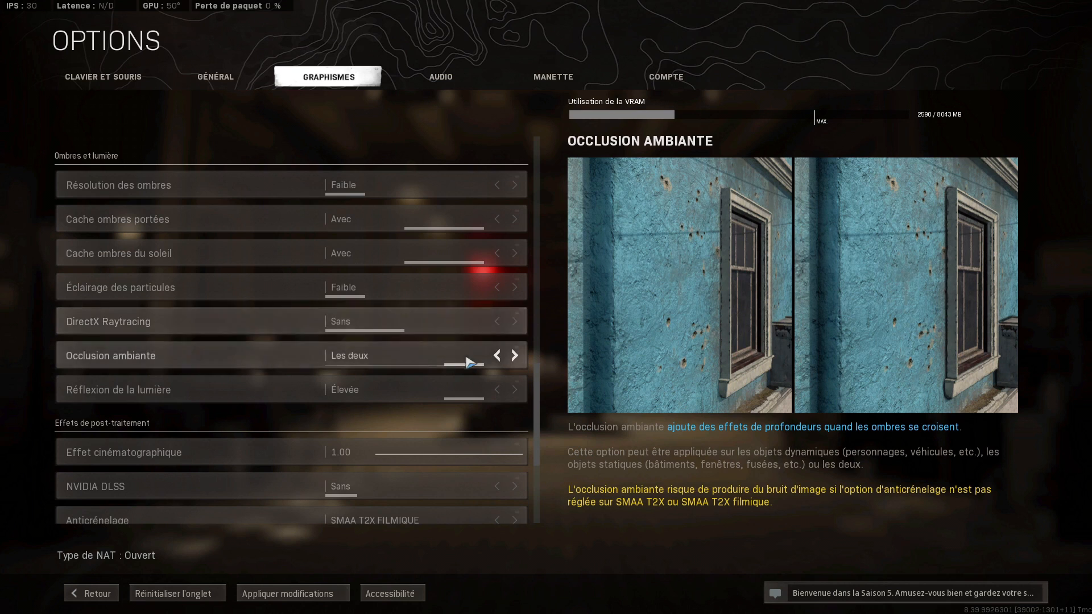
pyautogui.click(515, 353)
pyautogui.scroll(-1, 371, 380)
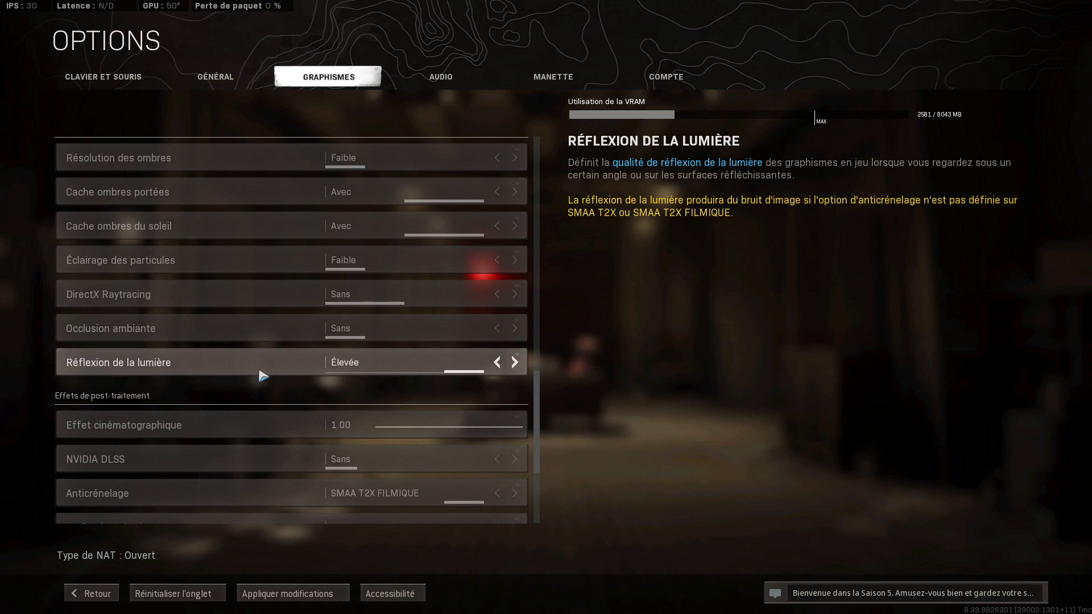
pyautogui.click(515, 362)
# - Reduce Effet cinématographique to 0.00 in the post-processing effects
pyautogui.scroll(-1, 211, 370)
pyautogui.moveTo(415, 373); pyautogui.dragTo(331, 381)
pyautogui.scroll(-1, 111, 380)
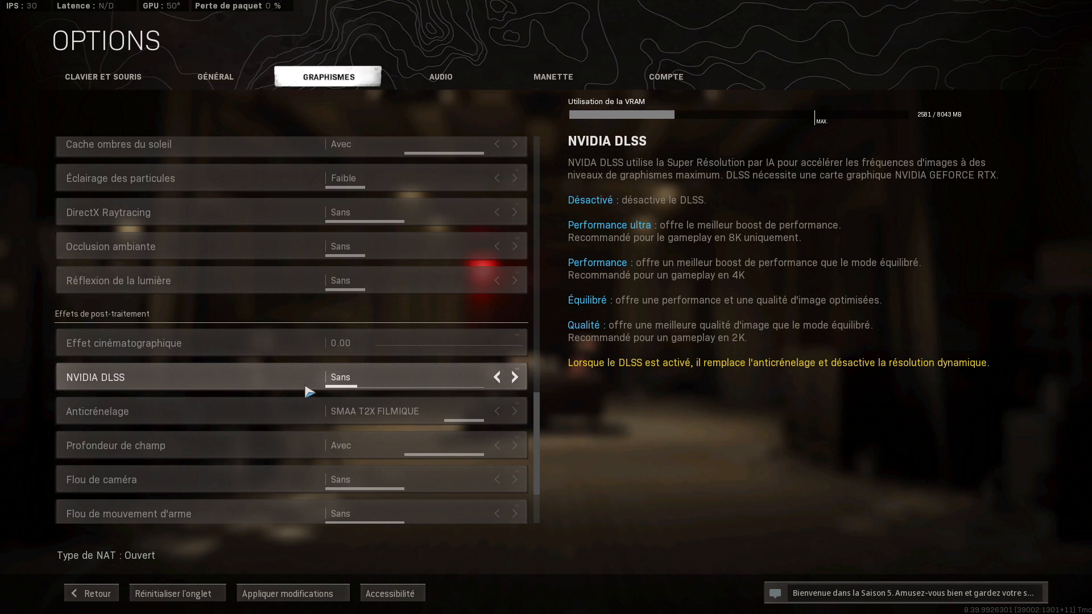
# - Try NVIDIA DLSS at Qualité and return it to Sans
pyautogui.click(497, 377)
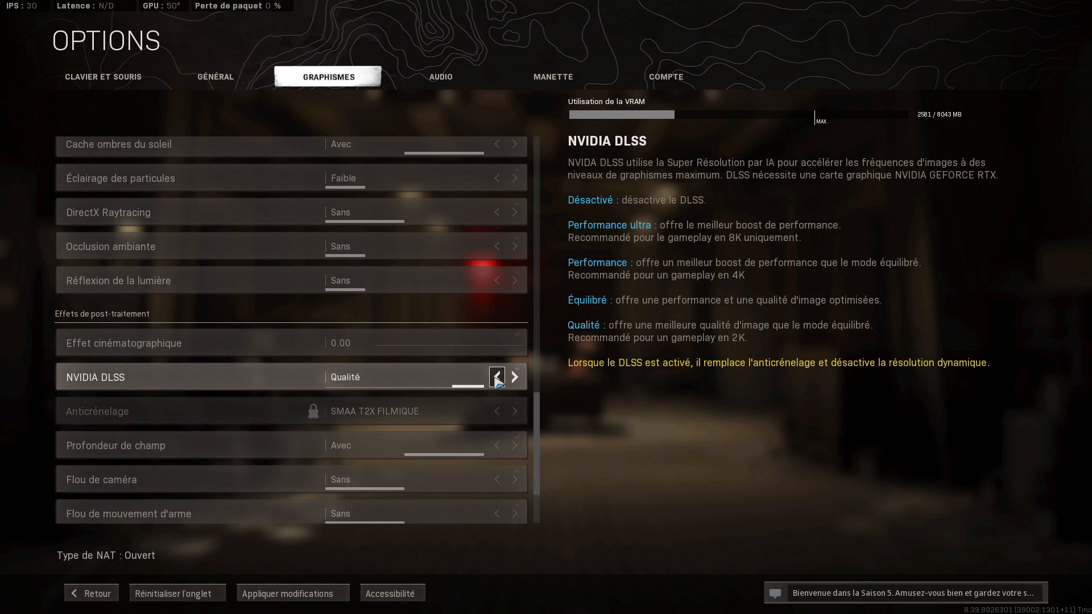
pyautogui.scroll(-1, 498, 382)
pyautogui.click(514, 350)
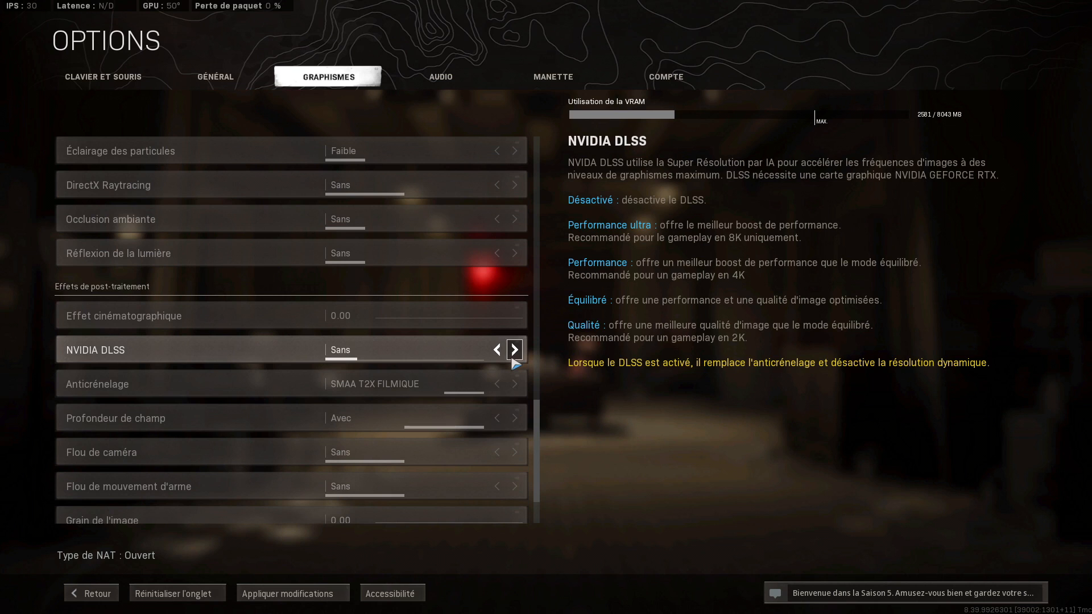
# - Set Anticrénelage to Sans after trying SMAA 1X, set Profondeur de champ to Sans, and apply the graphics changes
pyautogui.click(515, 384)
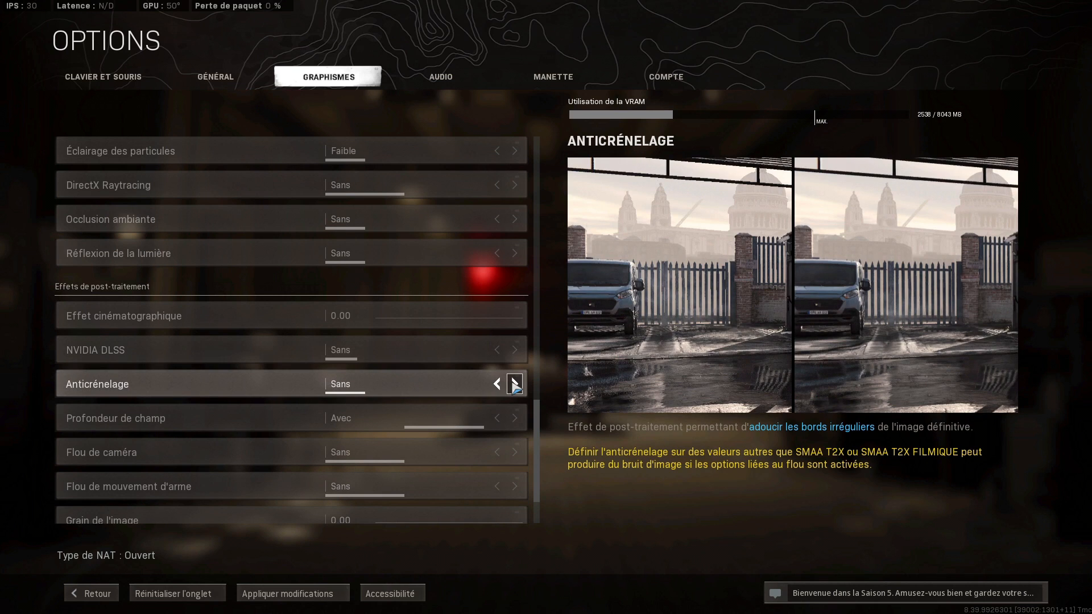
pyautogui.click(515, 384)
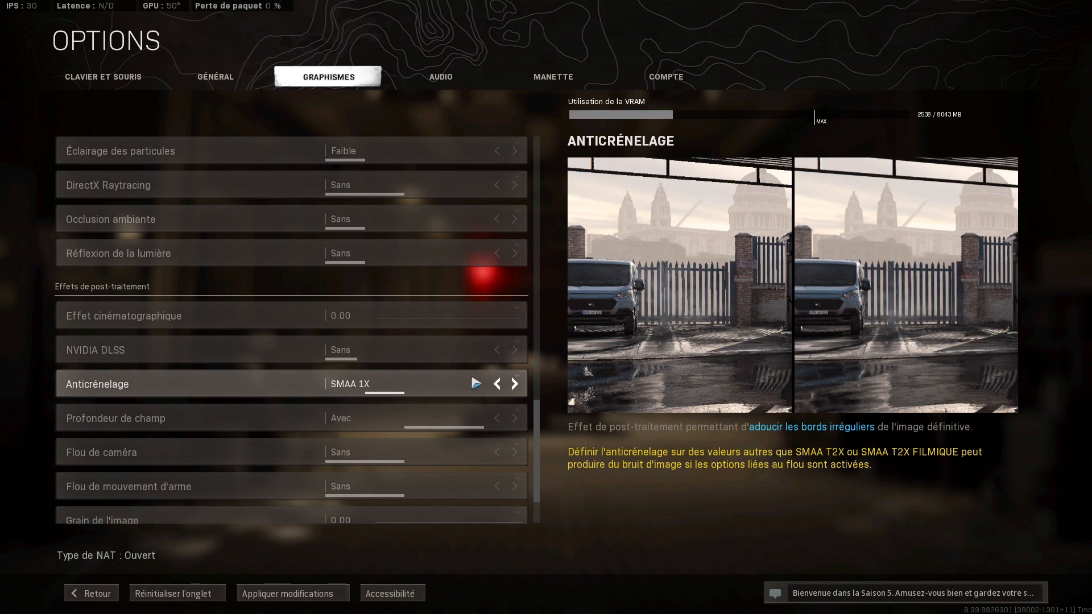
pyautogui.click(497, 384)
pyautogui.scroll(-2, 469, 393)
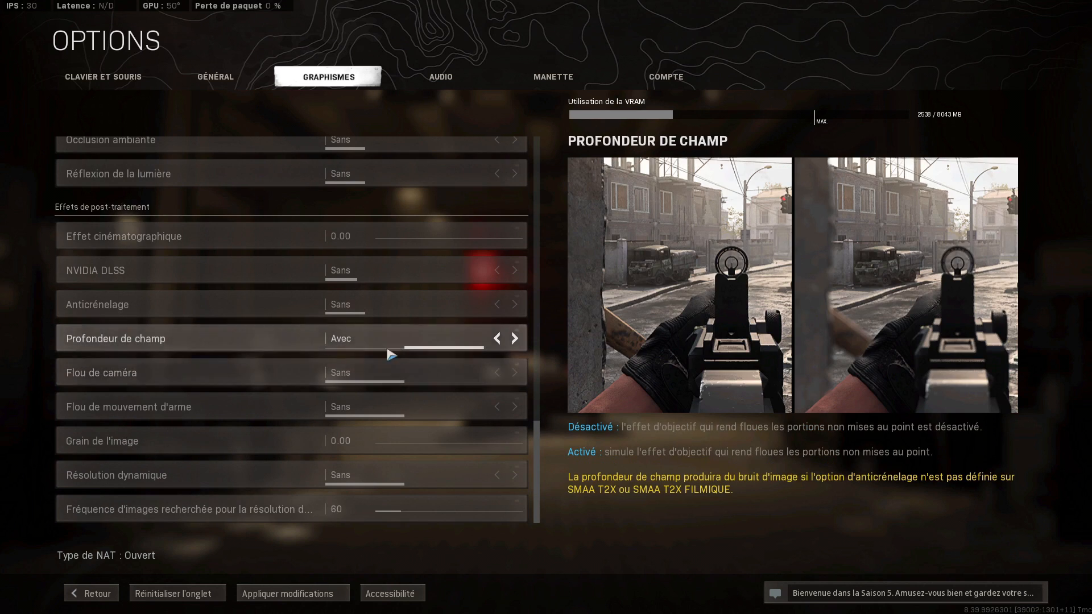
pyautogui.click(515, 338)
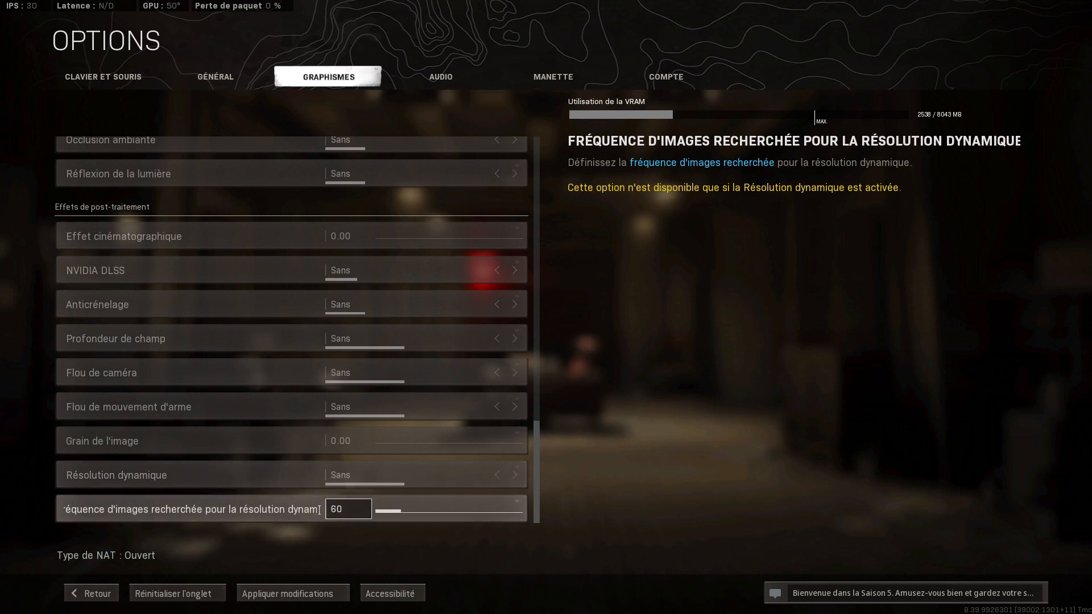
pyautogui.click(288, 595)
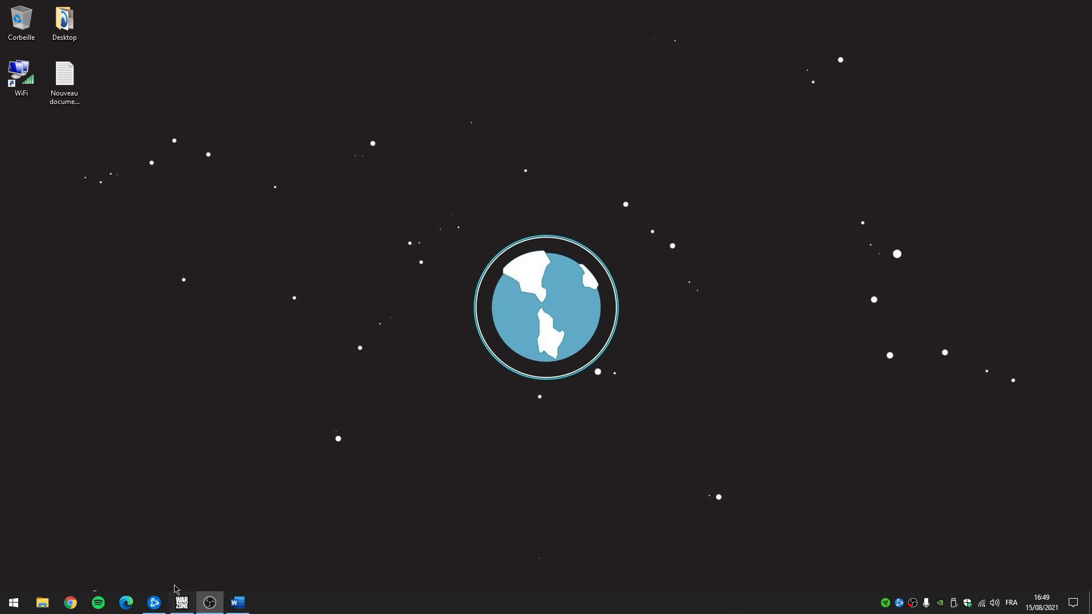
# - Open the properties of config.cfg in the Documents folder Call of Duty Modern Warfare\players
pyautogui.click(42, 600)
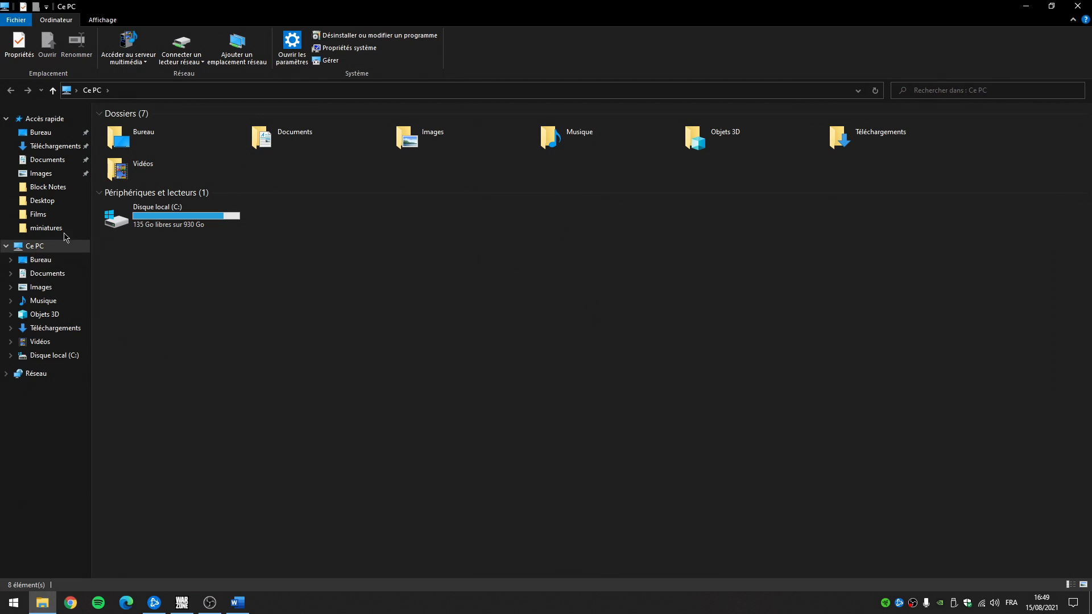
pyautogui.click(48, 274)
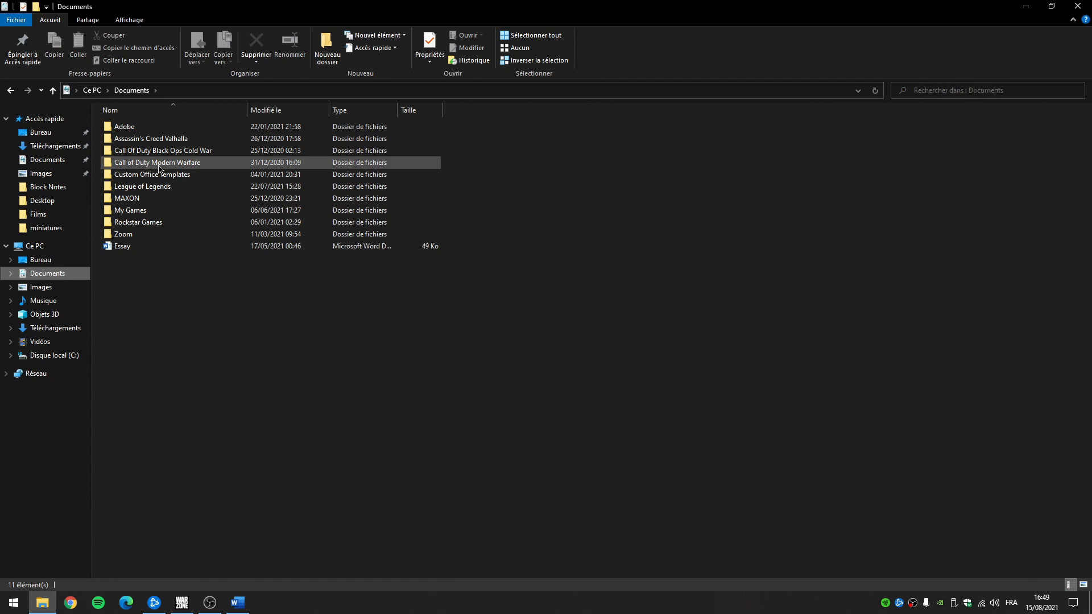
pyautogui.doubleClick(158, 165)
pyautogui.doubleClick(123, 127)
pyautogui.rightClick(217, 139)
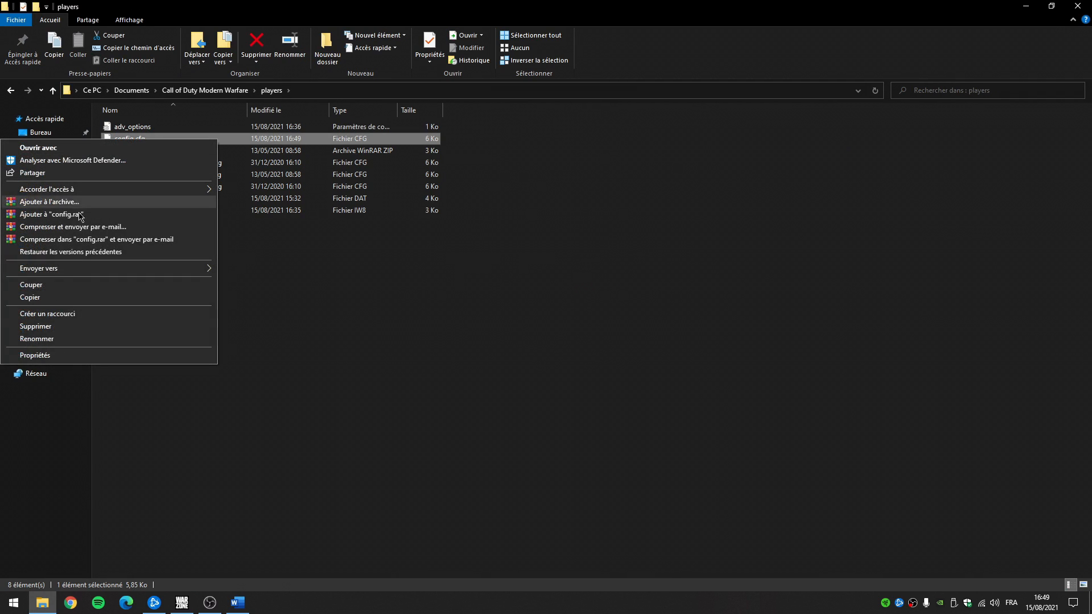
pyautogui.click(66, 357)
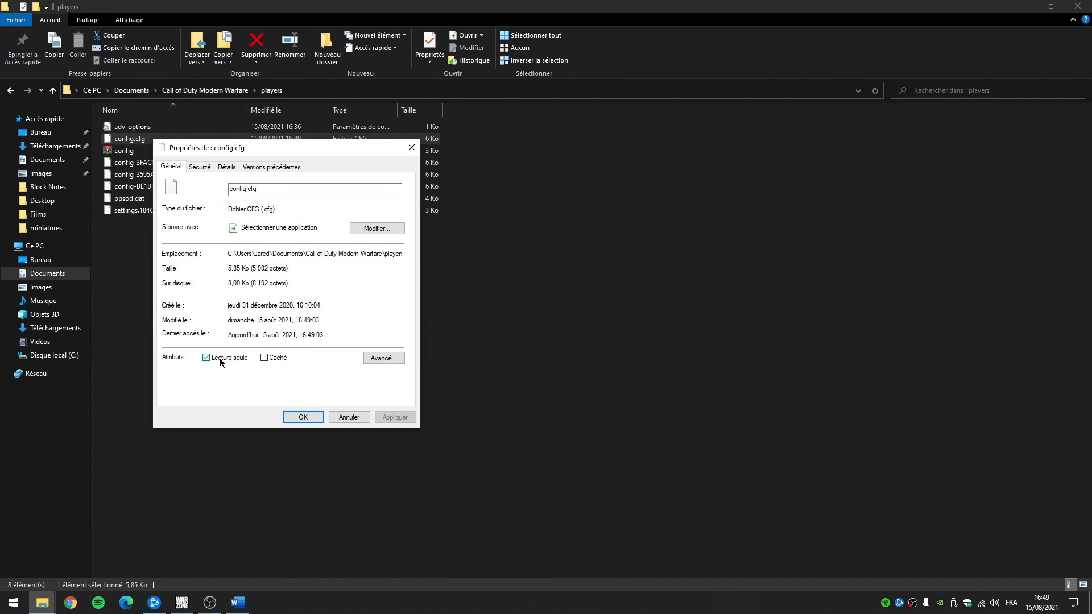
# - Apply the Lecture seule attribute to config.cfg, then close its properties and the players folder
pyautogui.click(400, 421)
pyautogui.click(215, 360)
pyautogui.click(395, 417)
pyautogui.click(396, 418)
pyautogui.click(303, 418)
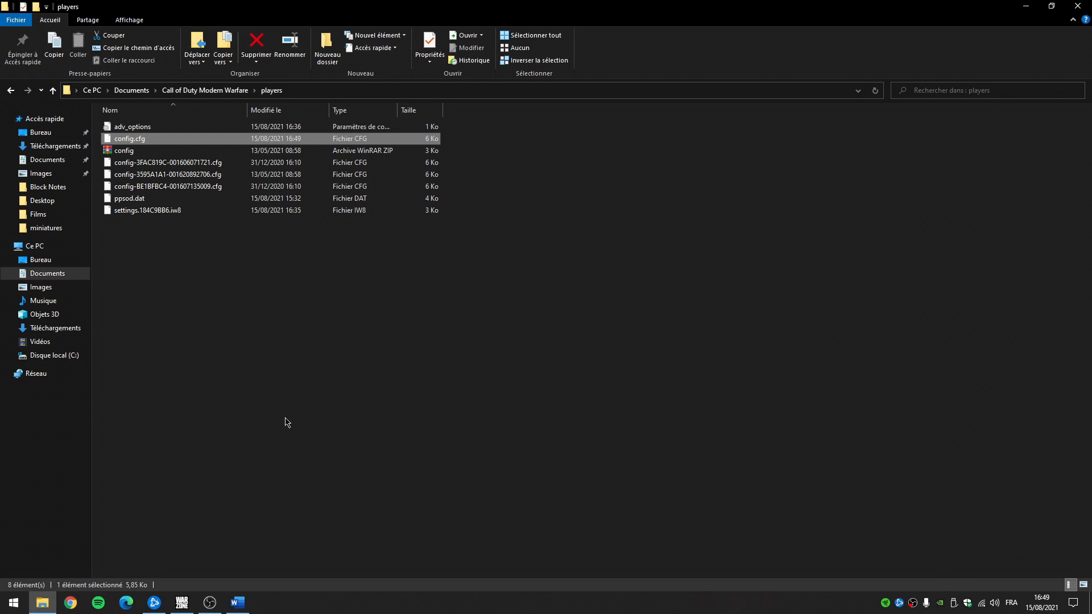
pyautogui.rightClick(219, 139)
pyautogui.click(291, 361)
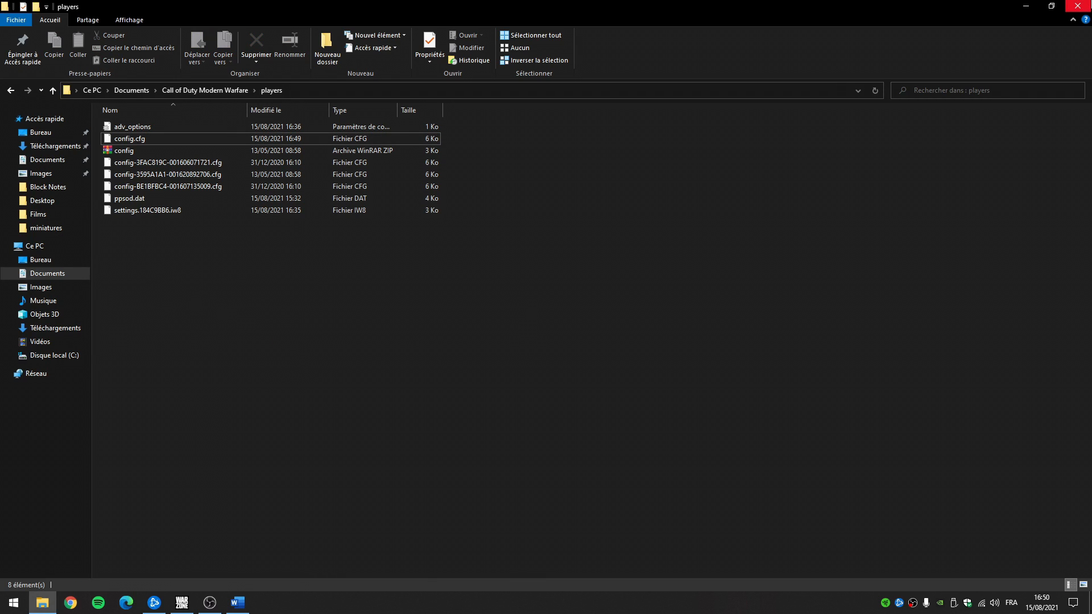
pyautogui.click(1078, 5)
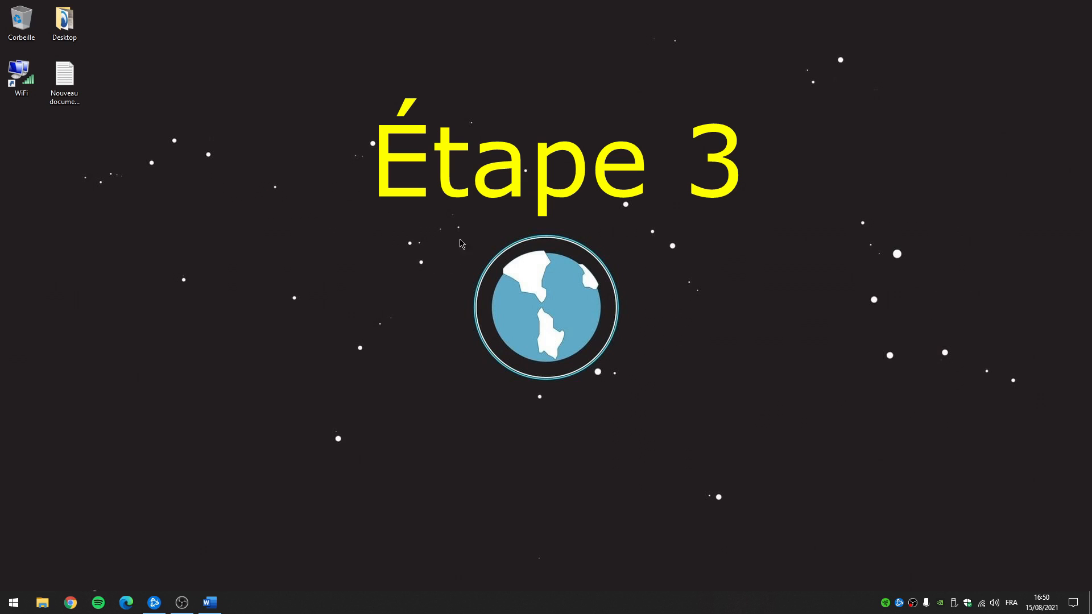
# - Open the Mode jeu page in the Jeux section of the Windows settings
pyautogui.press('super')
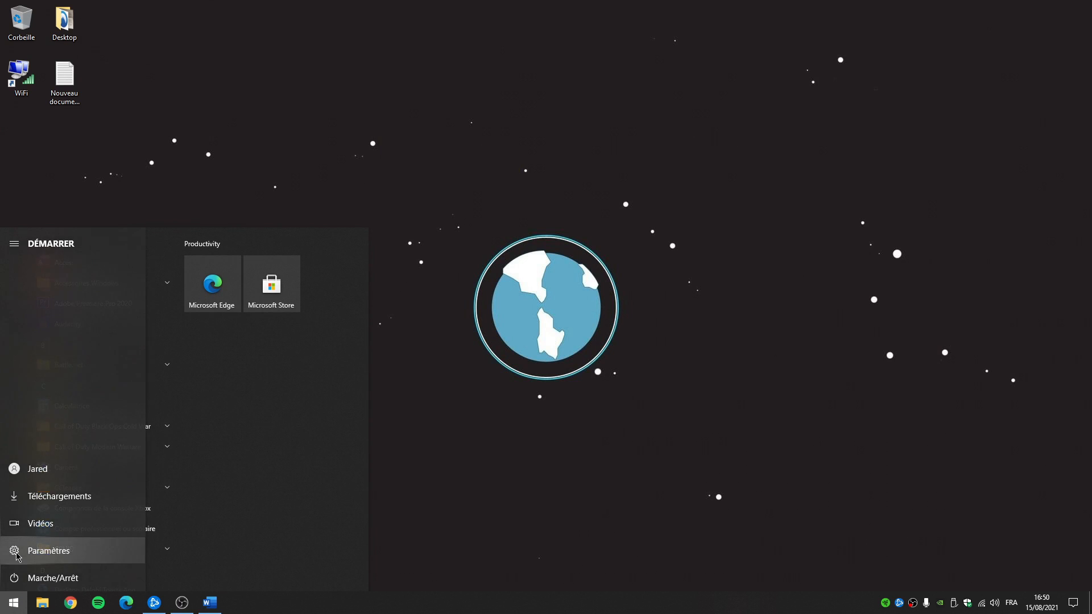
pyautogui.click(17, 556)
pyautogui.click(686, 206)
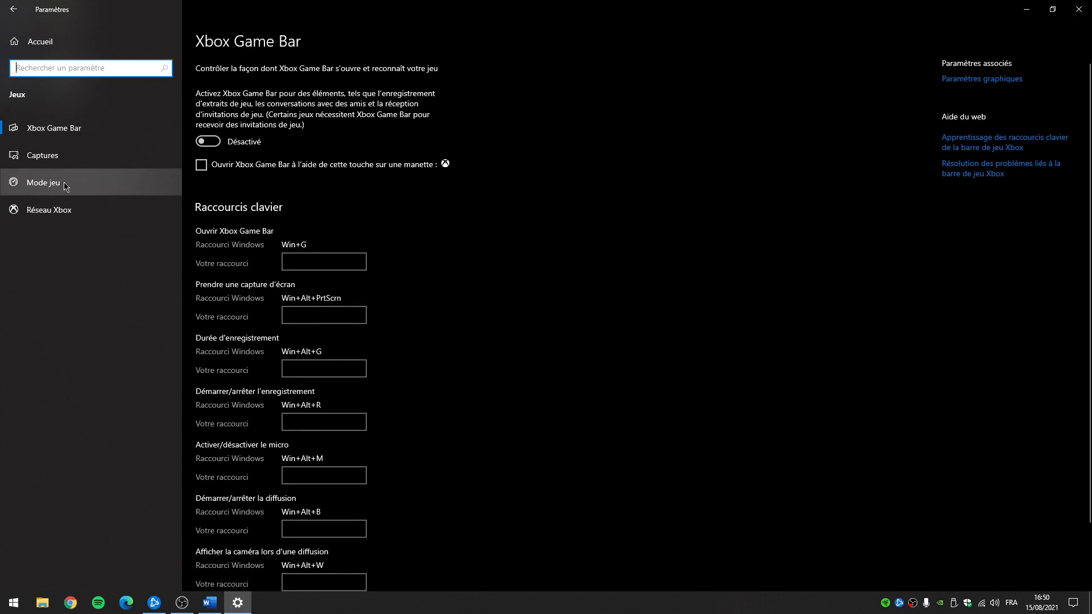
pyautogui.click(34, 185)
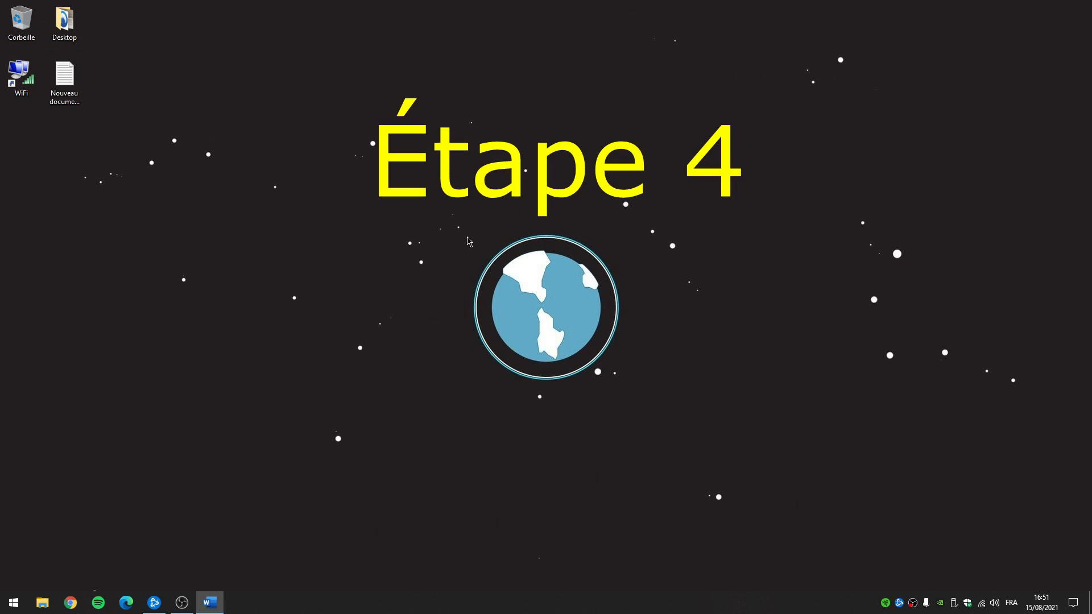
# - Open the Options d'alimentation window from the Windows power and sleep settings, close the settings, and shrink the window from full screen
pyautogui.click(23, 604)
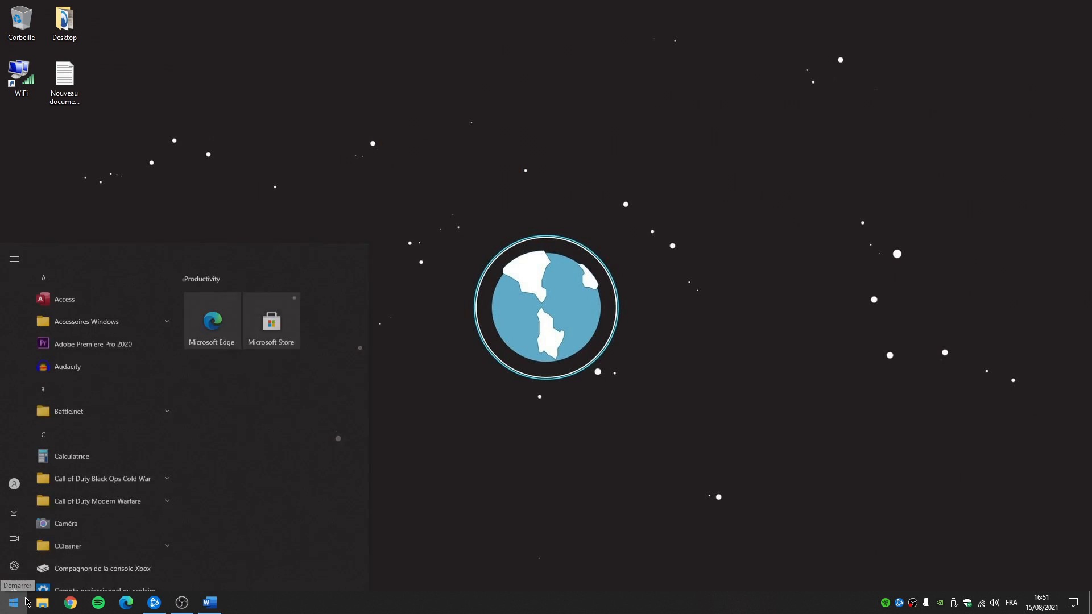
pyautogui.click(14, 566)
pyautogui.click(222, 128)
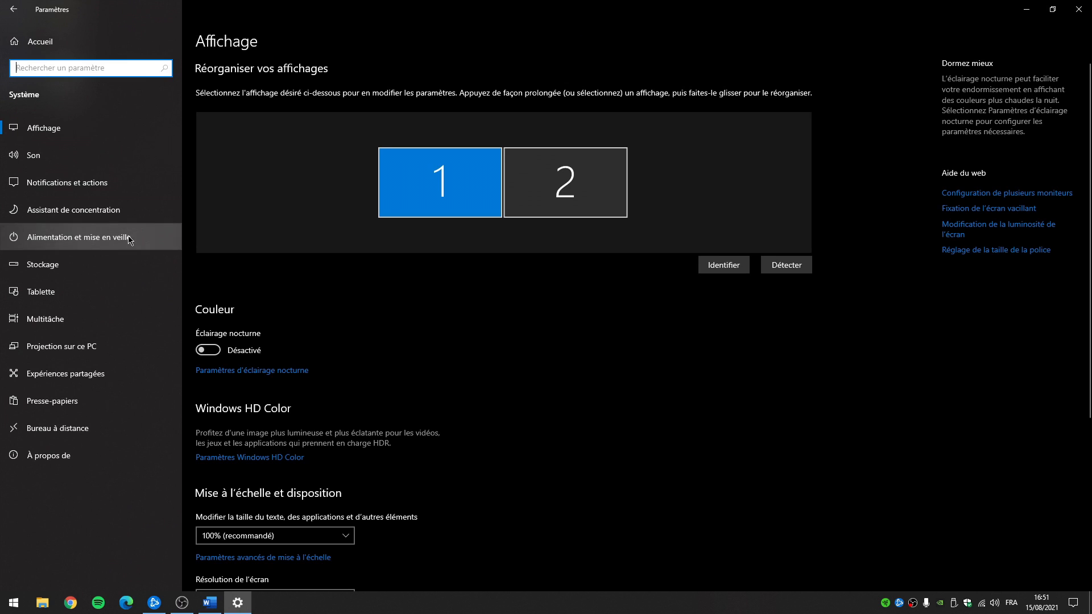
pyautogui.click(129, 239)
pyautogui.click(986, 188)
pyautogui.click(1079, 7)
pyautogui.click(834, 80)
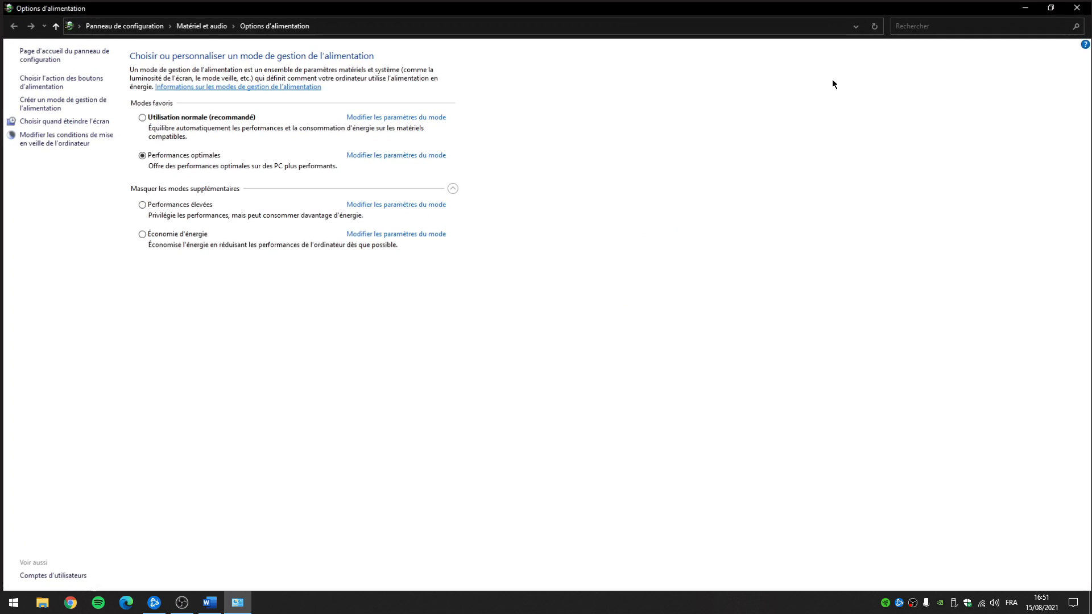
pyautogui.moveTo(529, 7); pyautogui.dragTo(610, 87)
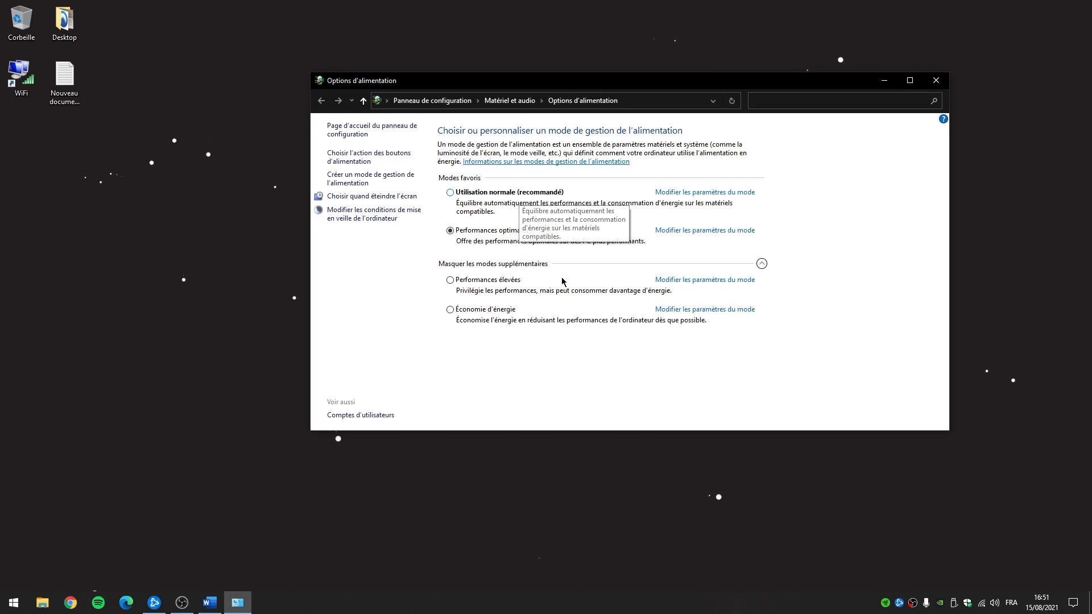
# - Collapse and expand the additional power modes to review the available plans, then minimize the power options
pyautogui.click(761, 267)
pyautogui.click(762, 266)
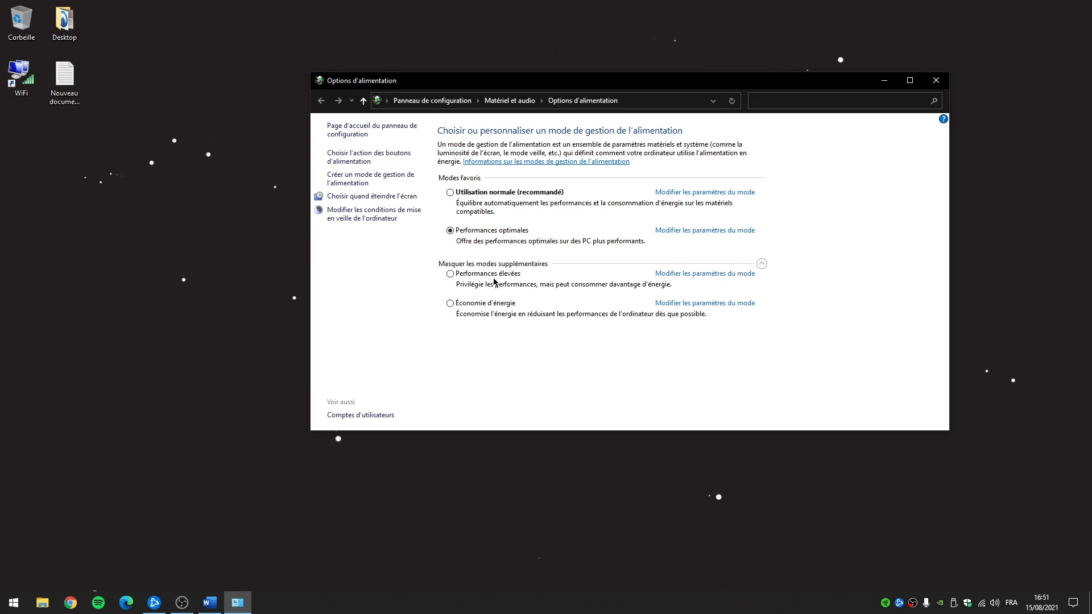
pyautogui.click(762, 265)
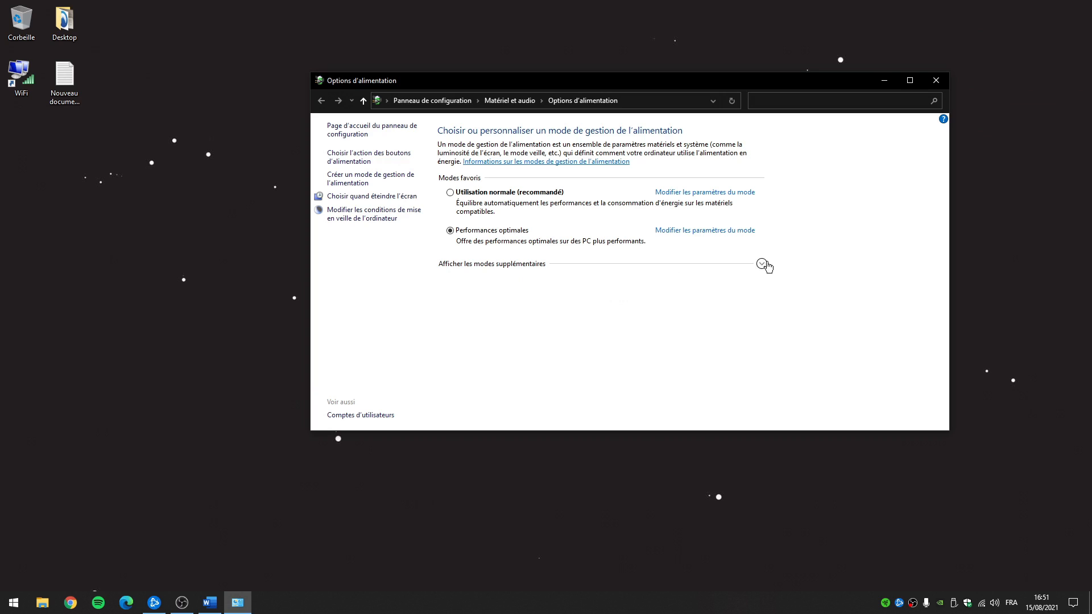
pyautogui.click(762, 266)
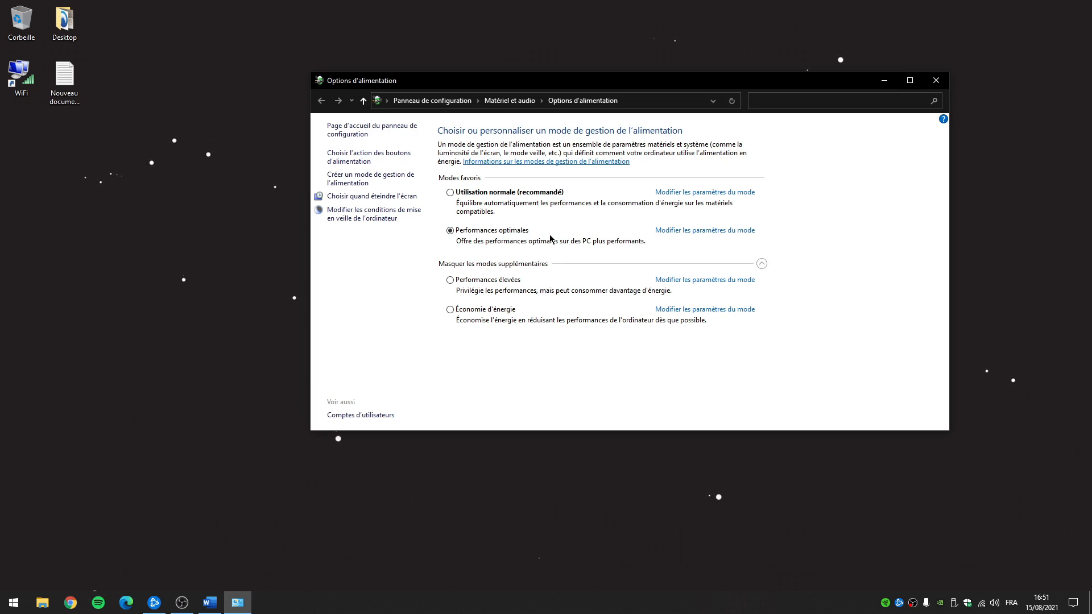
pyautogui.click(885, 80)
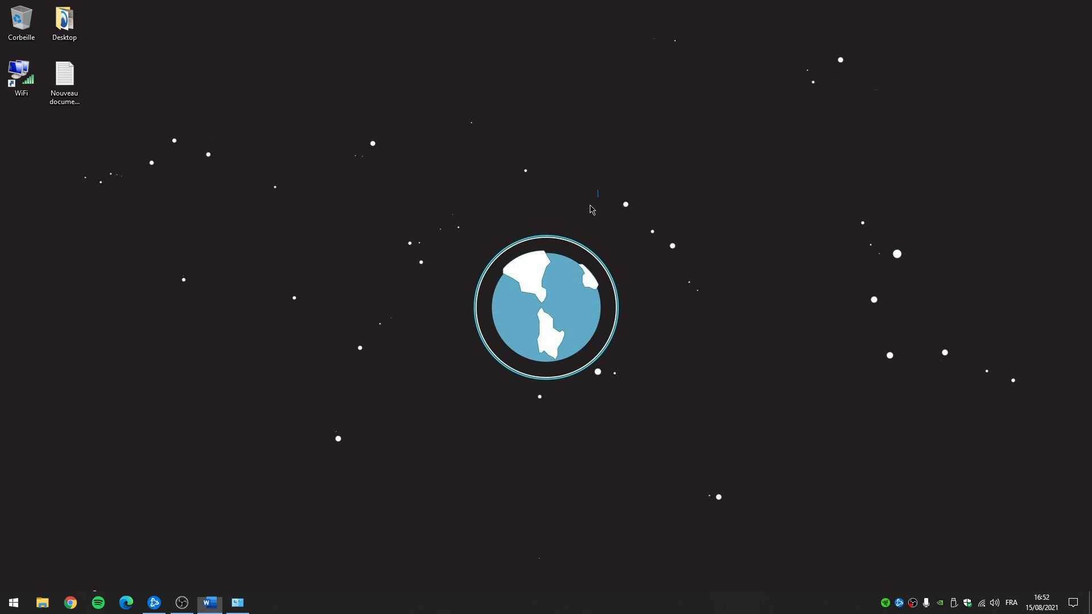
# - Find the Invite de commandes with the search cmd and run it as administrator
pyautogui.click(12, 603)
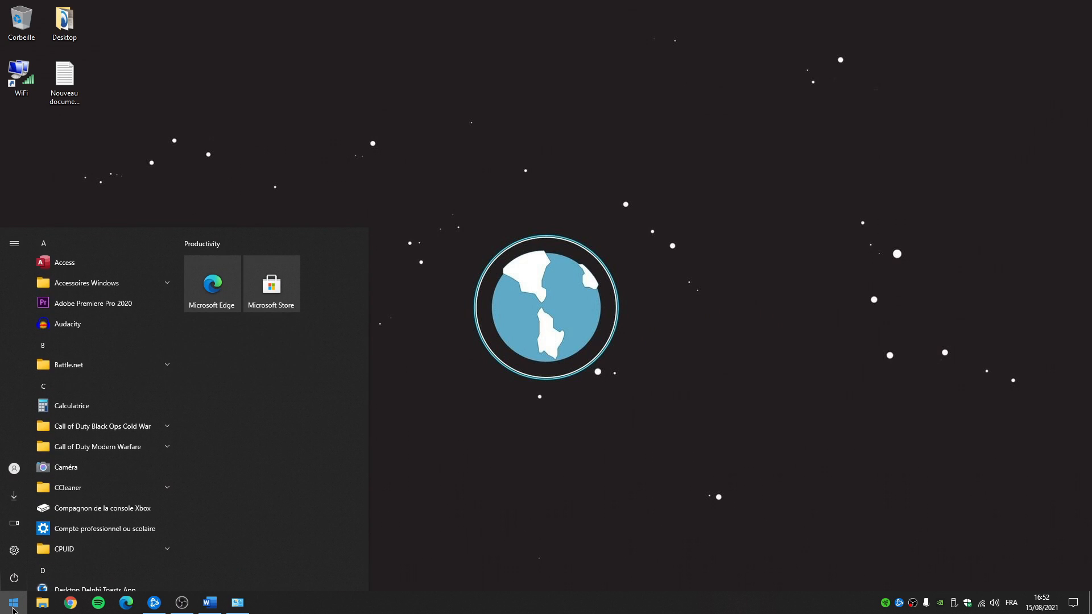
pyautogui.write('cmd')
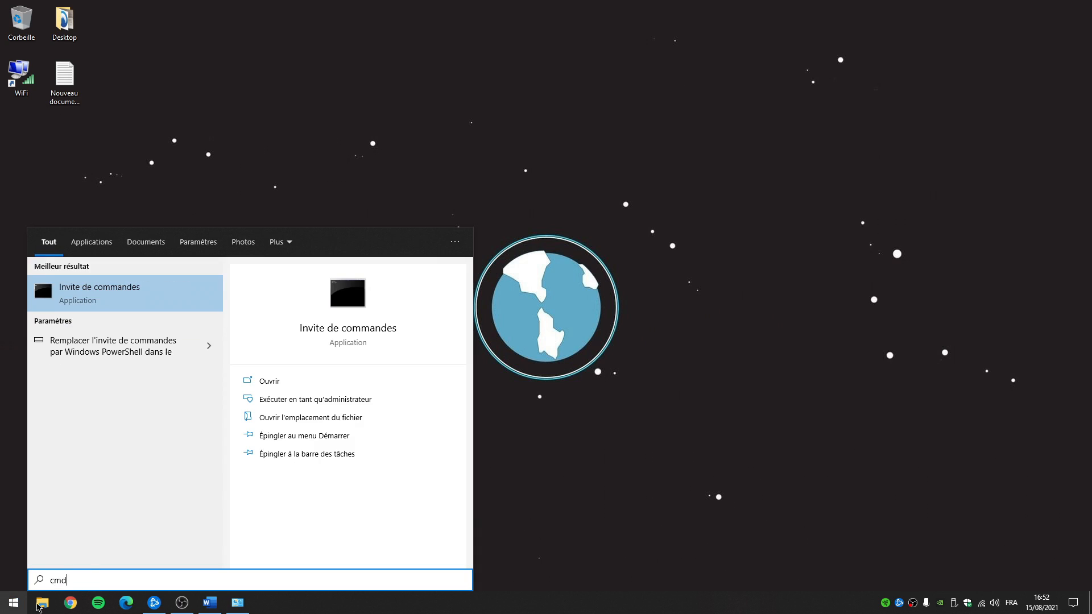
pyautogui.rightClick(161, 287)
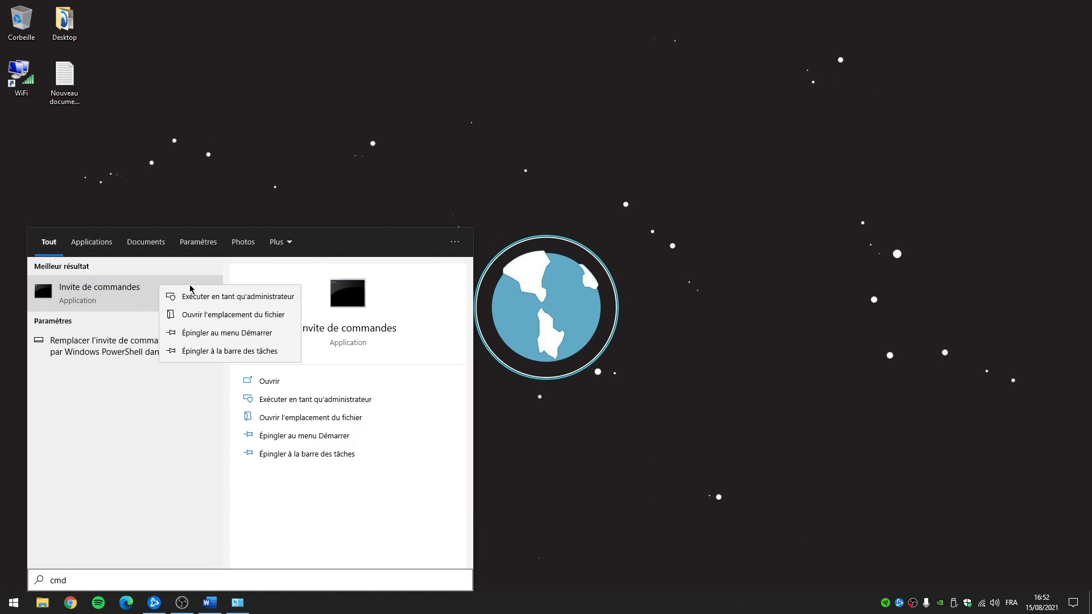
pyautogui.click(226, 297)
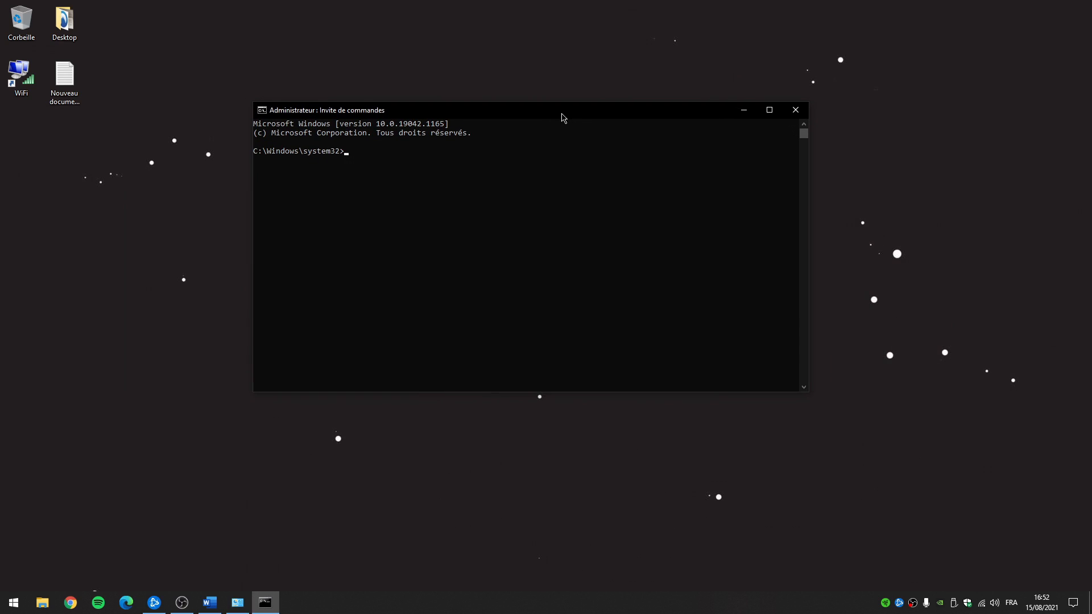
# - Run powercfg -duplicatescheme e9a42b02-d5df-448d-aa00-03f14749eb61, close the command prompt, and refresh the list of power plans
pyautogui.write('powercfg -duplicatescheme e9a42b02-d5df-448d-aa00-03f14749eb61')
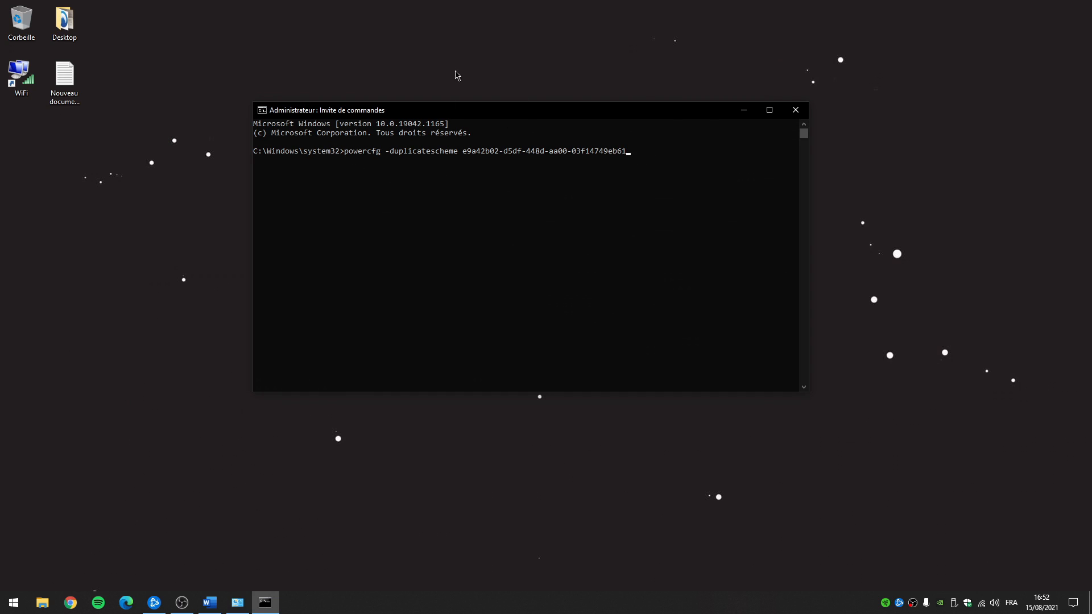
pyautogui.press('Return')
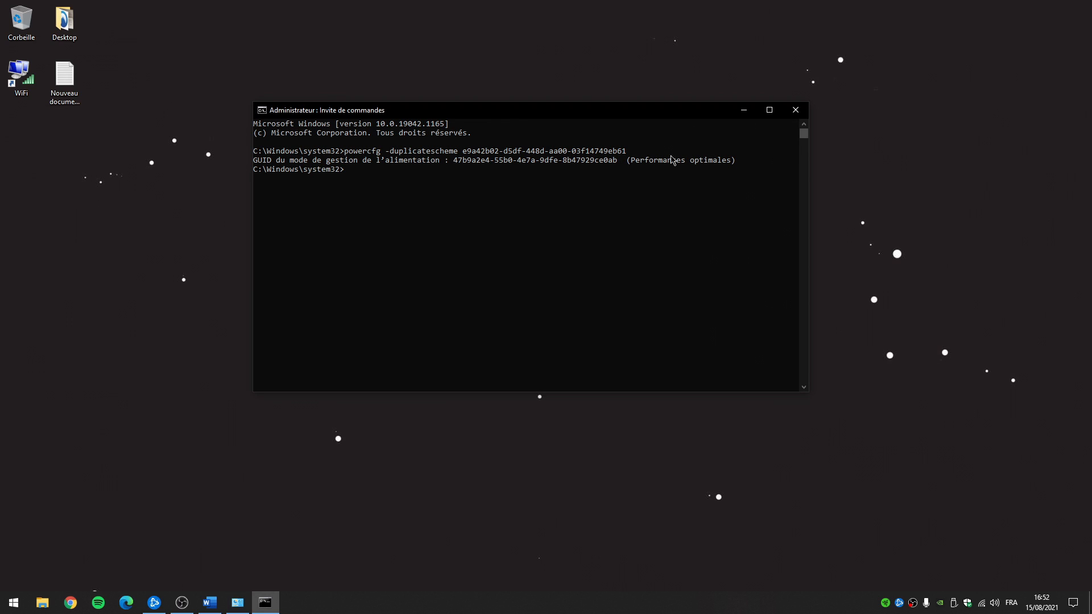
pyautogui.click(796, 110)
pyautogui.click(237, 603)
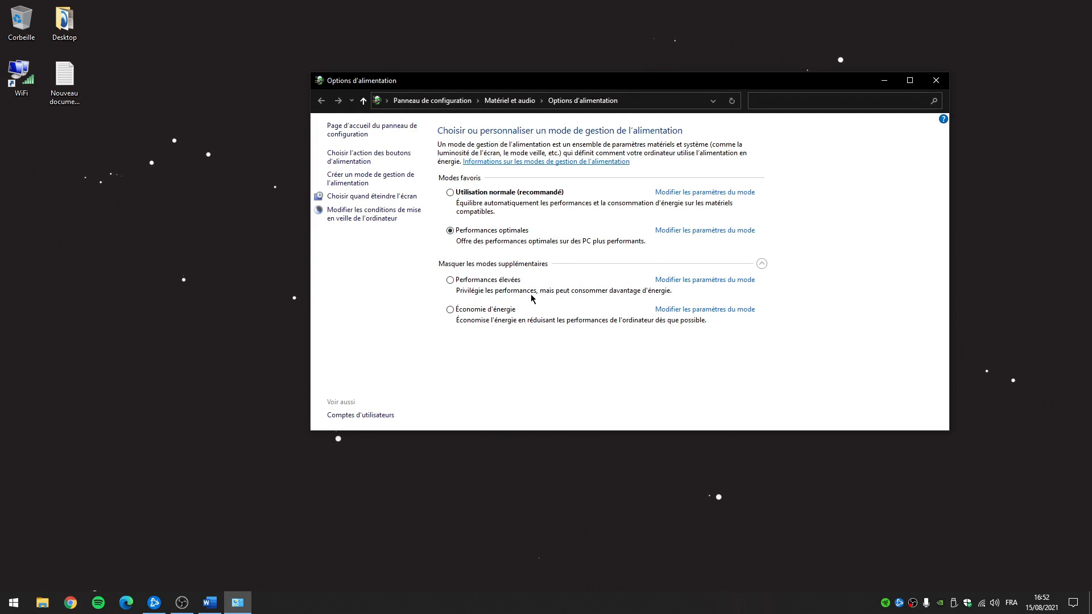
pyautogui.click(733, 102)
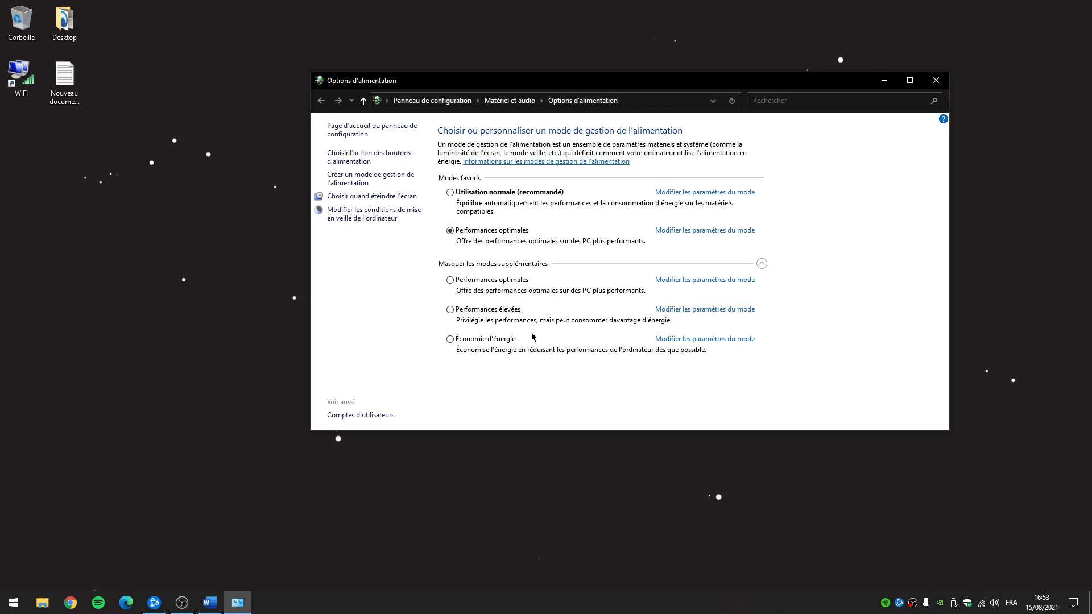
# - Delete the duplicate Performances optimales plan from the additional power modes and close the power options
pyautogui.click(690, 282)
pyautogui.click(501, 261)
pyautogui.click(566, 317)
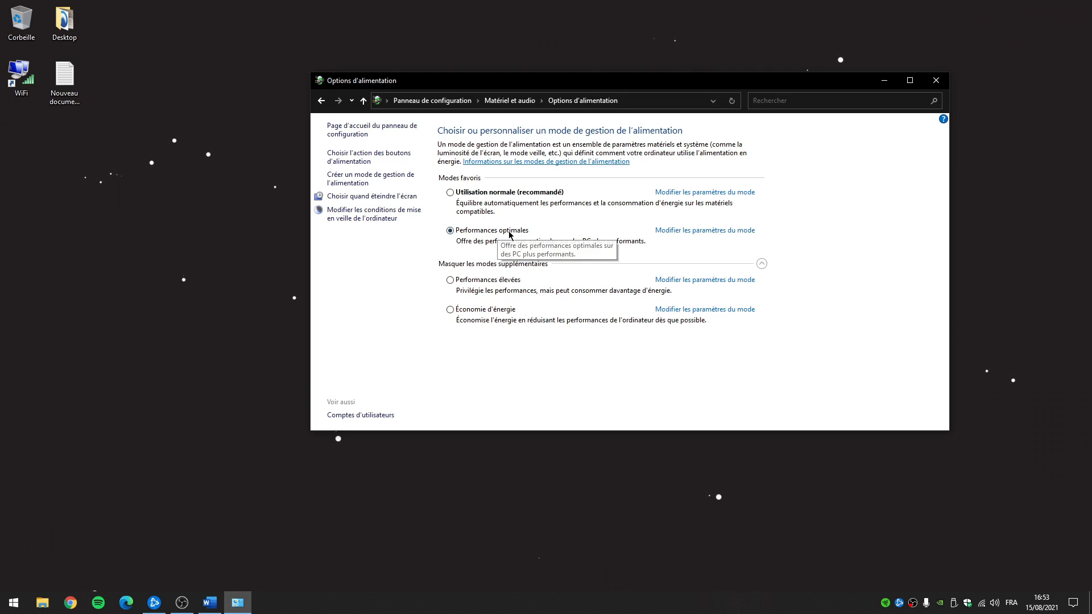
pyautogui.click(935, 80)
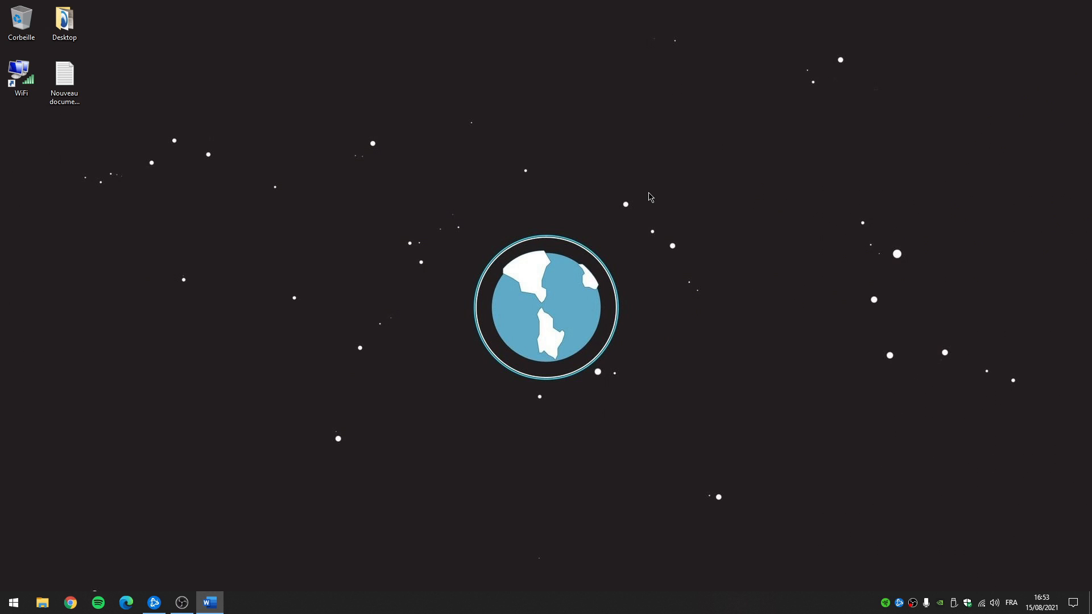
# - Open the NVIDIA control panel and go to the Gérer les paramètres 3D page through the advanced 3D image settings
pyautogui.rightClick(607, 192)
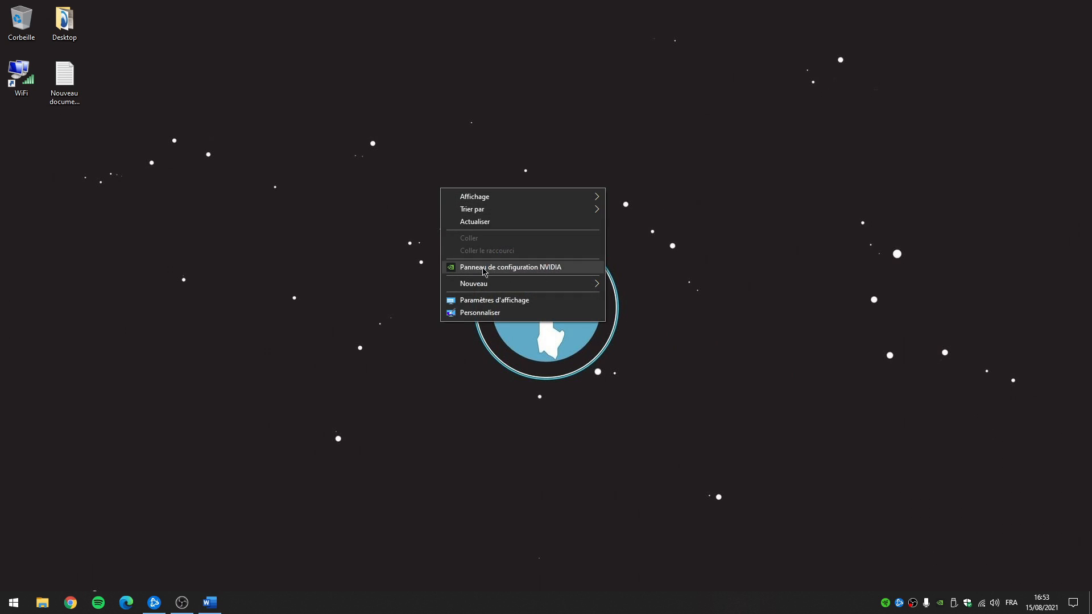
pyautogui.click(554, 269)
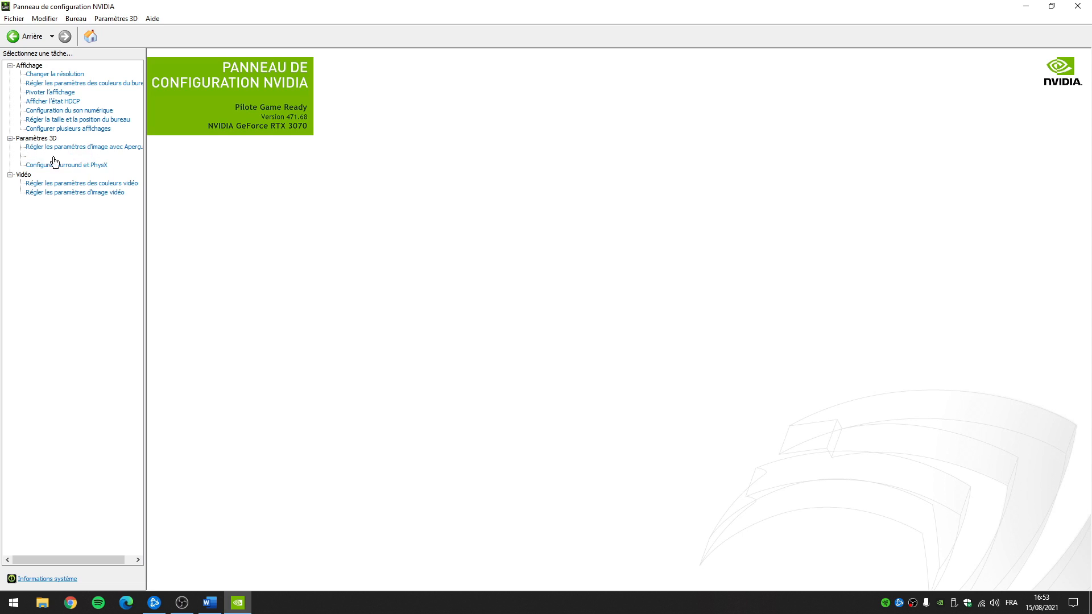
pyautogui.click(88, 149)
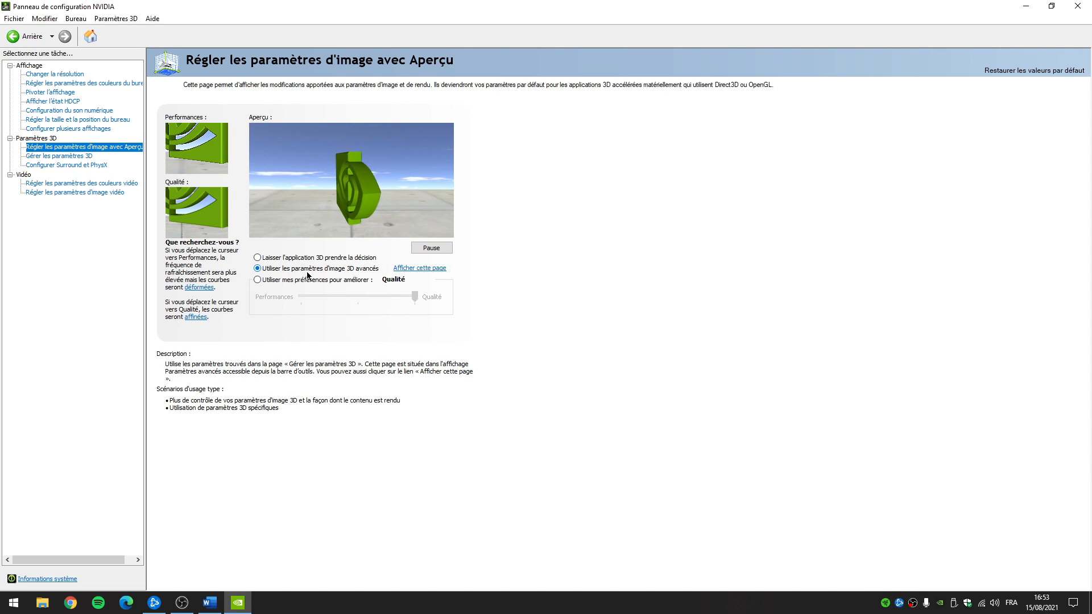
pyautogui.click(421, 269)
# - Set Filtrage de texture - qualité to Hautes performances in the global 3D settings
pyautogui.moveTo(444, 180); pyautogui.dragTo(445, 203)
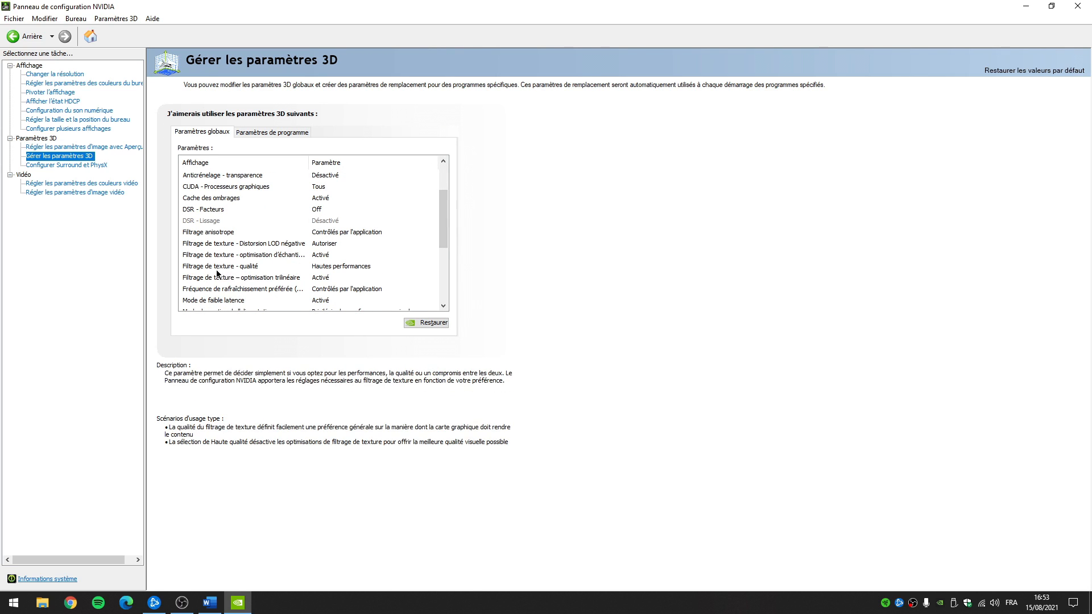
pyautogui.click(317, 267)
pyautogui.click(350, 268)
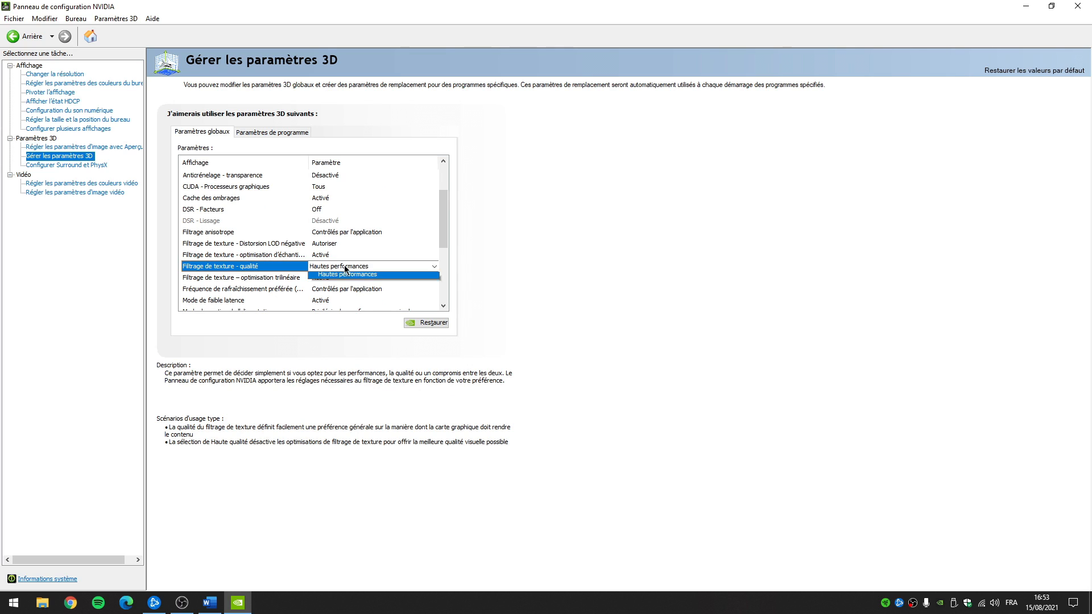
pyautogui.click(342, 305)
# - Set Mode de faible latence to Activé and Mode de gestion de l'alimentation to Privilégier les performances maximales in the global 3D settings
pyautogui.moveTo(443, 224); pyautogui.dragTo(439, 248)
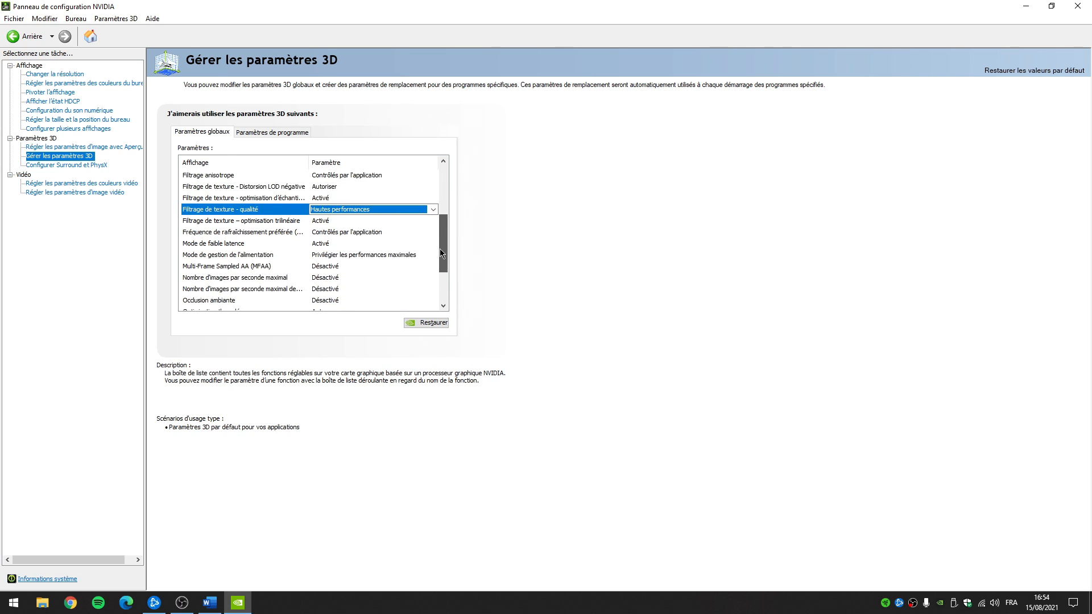
pyautogui.click(317, 246)
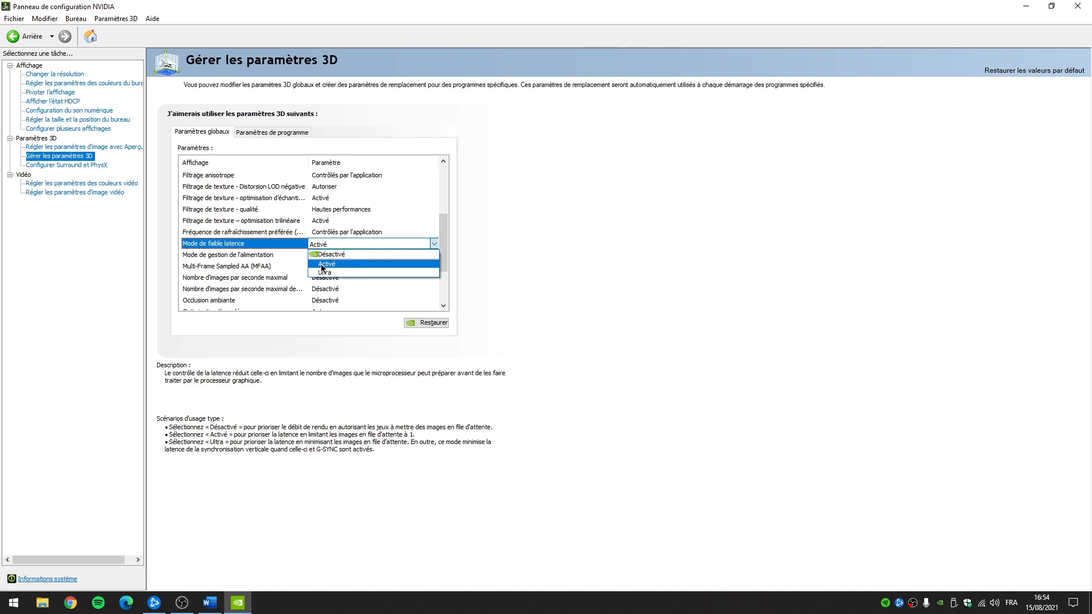
pyautogui.click(333, 267)
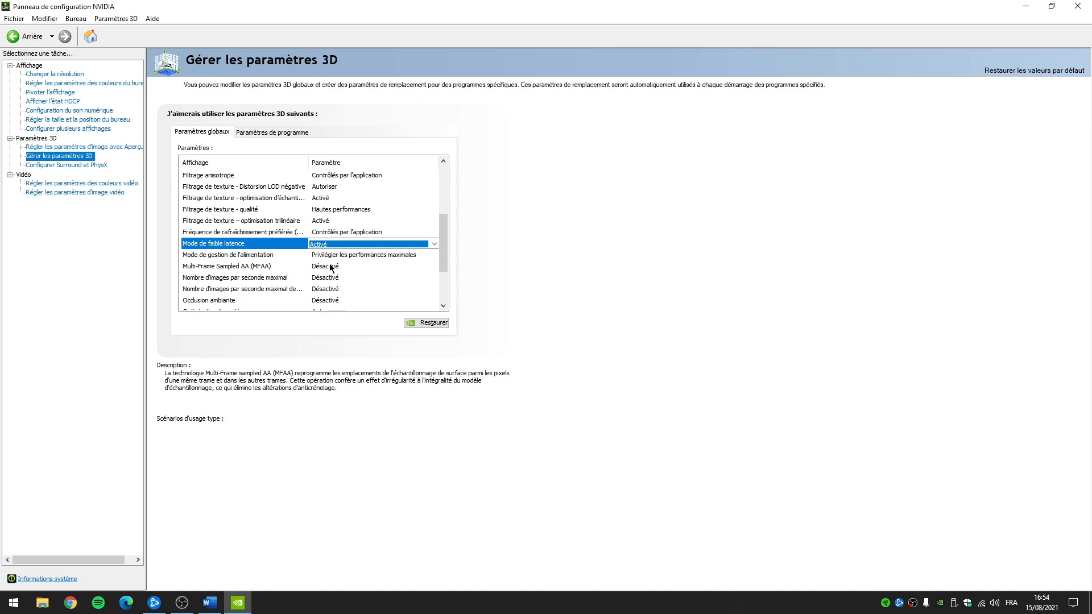
pyautogui.click(207, 258)
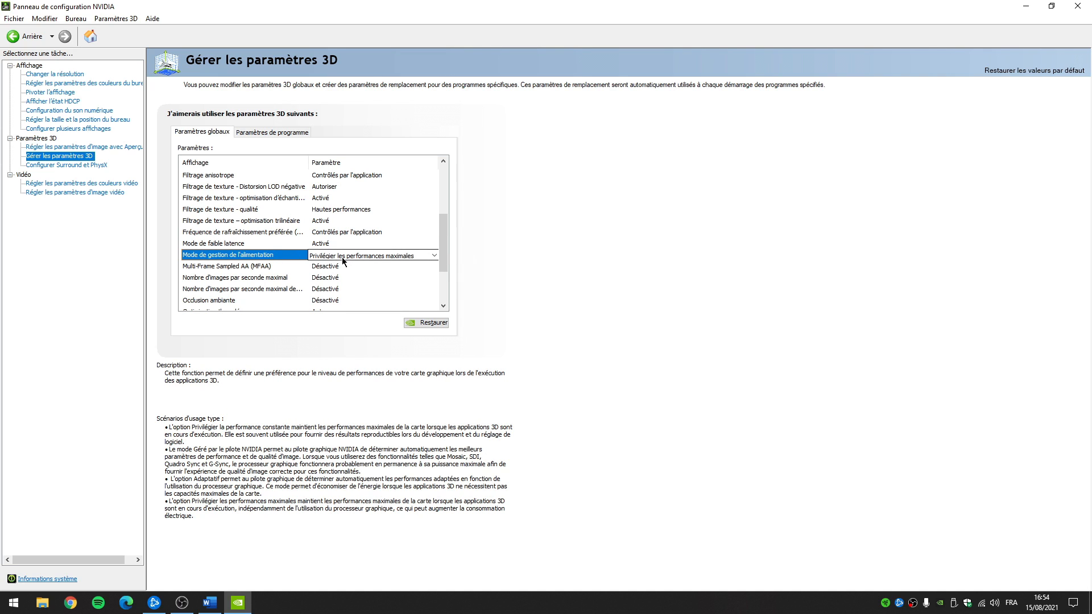
pyautogui.click(352, 257)
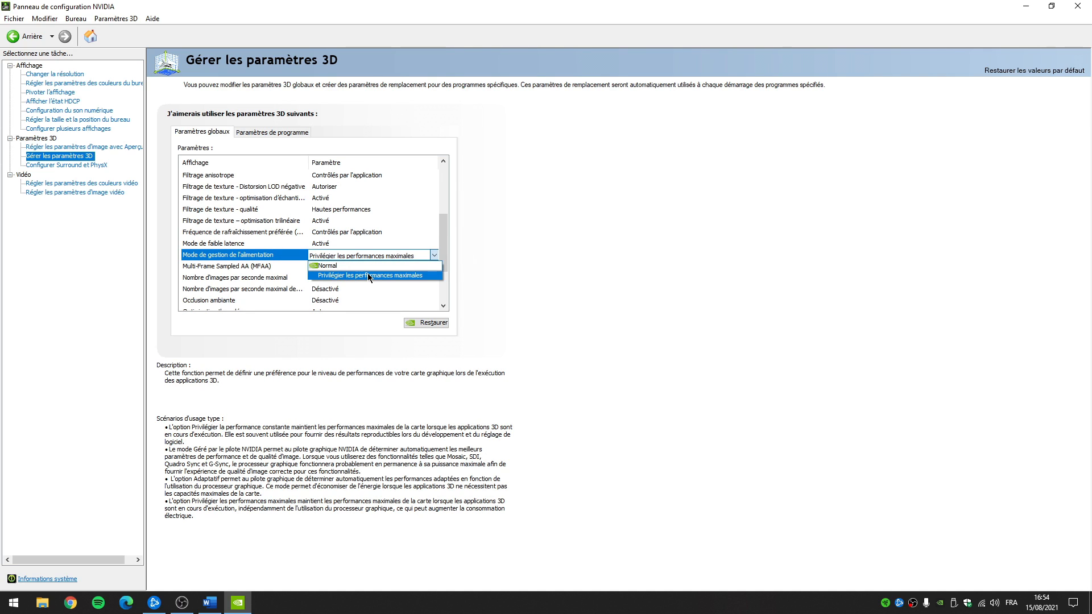
pyautogui.click(369, 277)
# - Set Processeur graphique de rendu OpenGL to NVIDIA GeForce RTX 3070 and review the remaining global 3D settings
pyautogui.scroll(-2, 438, 257)
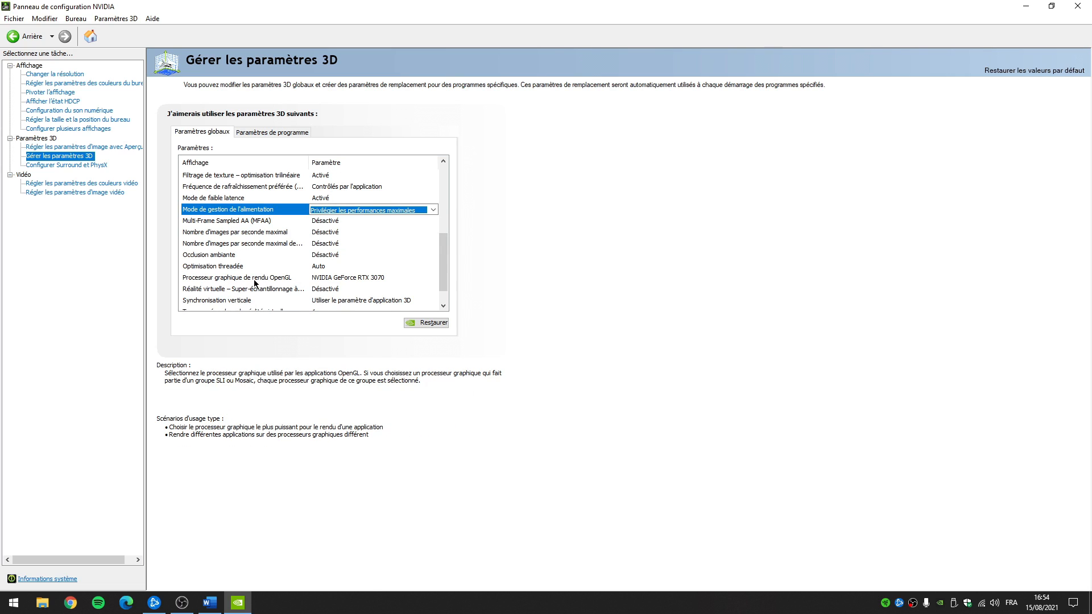
pyautogui.click(333, 279)
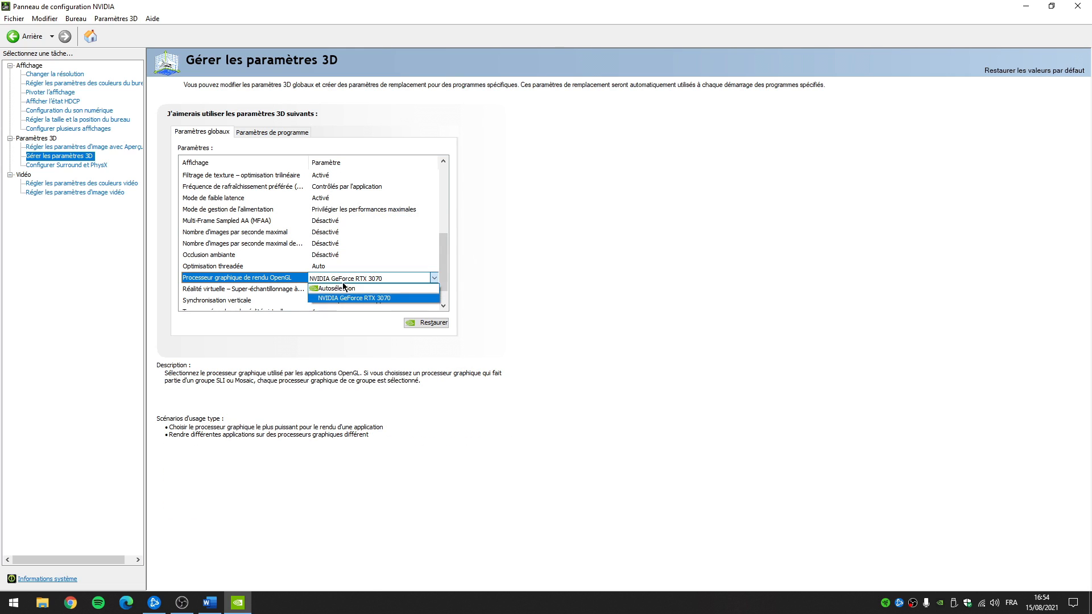
pyautogui.click(340, 299)
pyautogui.scroll(-1, 370, 256)
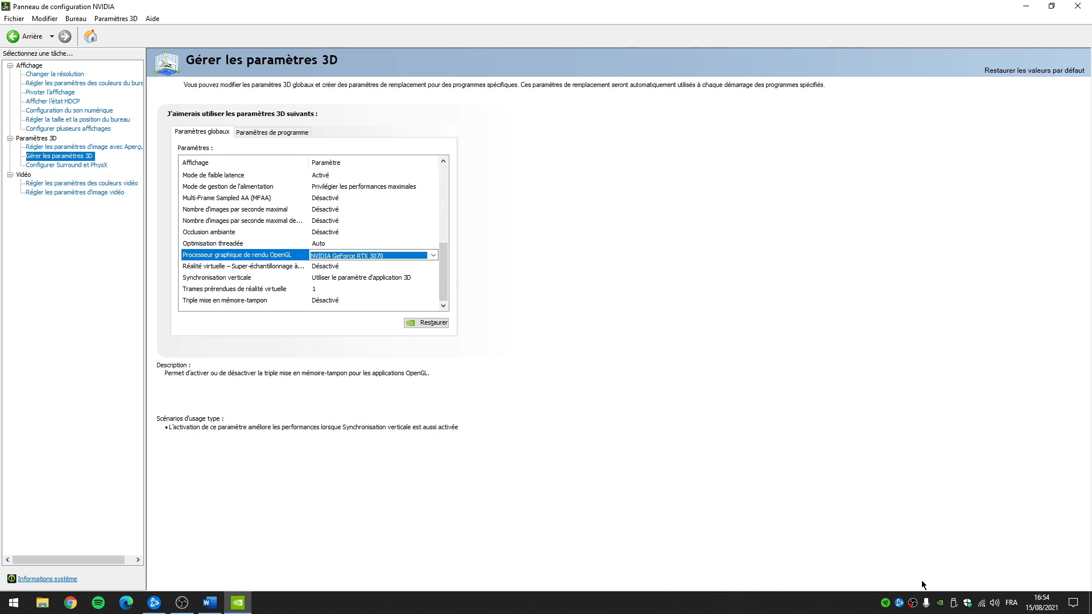
pyautogui.scroll(1, 445, 274)
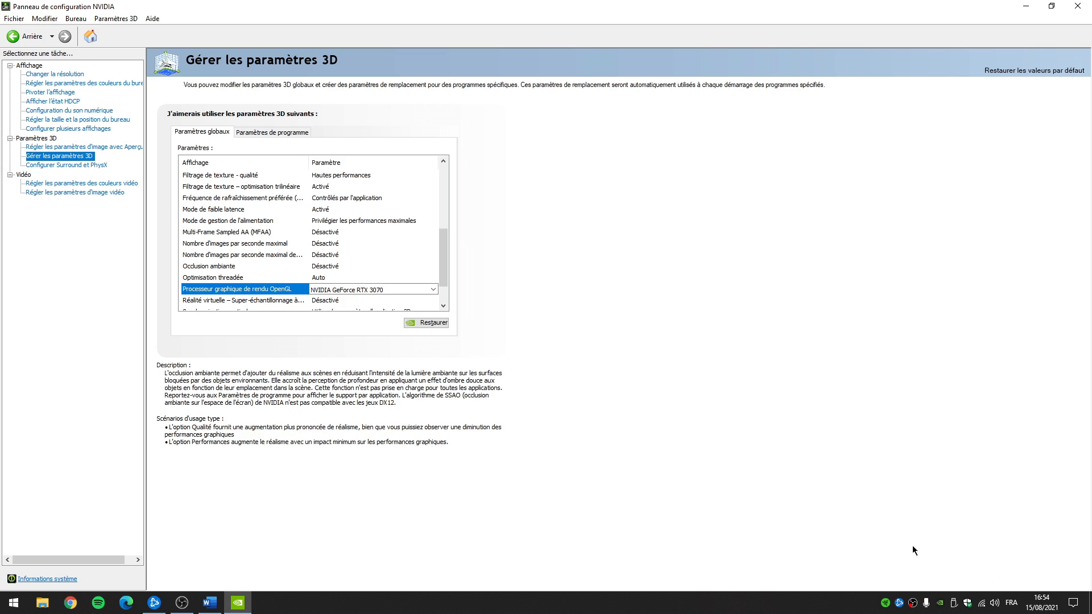
# - Set the PhysX processor to NVIDIA GeForce RTX 3070 on the Configurer Surround et PhysX page and close the NVIDIA control panel
pyautogui.click(64, 166)
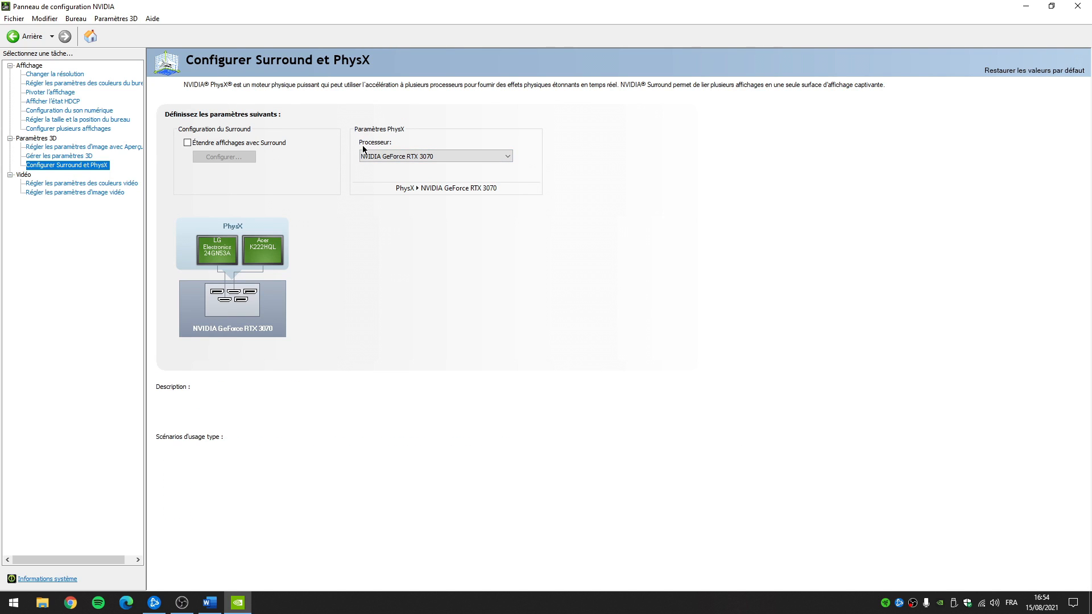
pyautogui.click(395, 158)
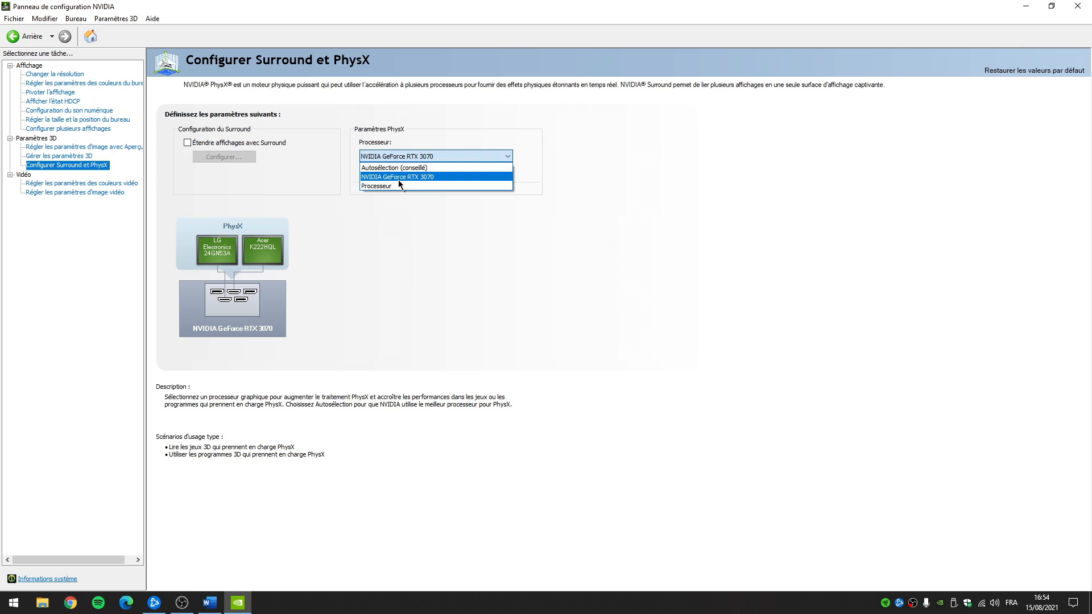
pyautogui.click(400, 180)
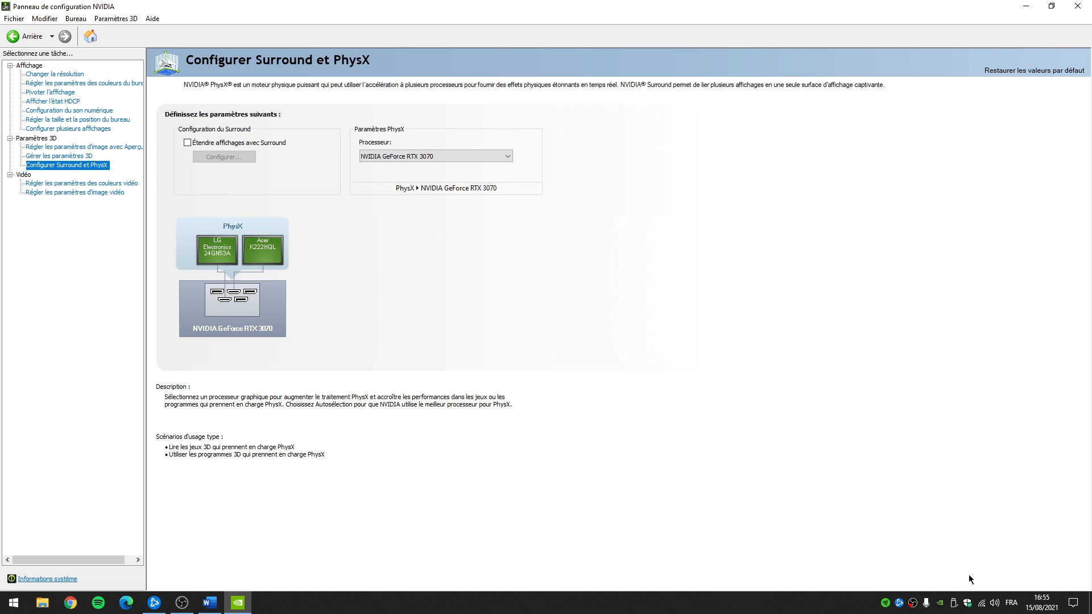
pyautogui.click(1078, 6)
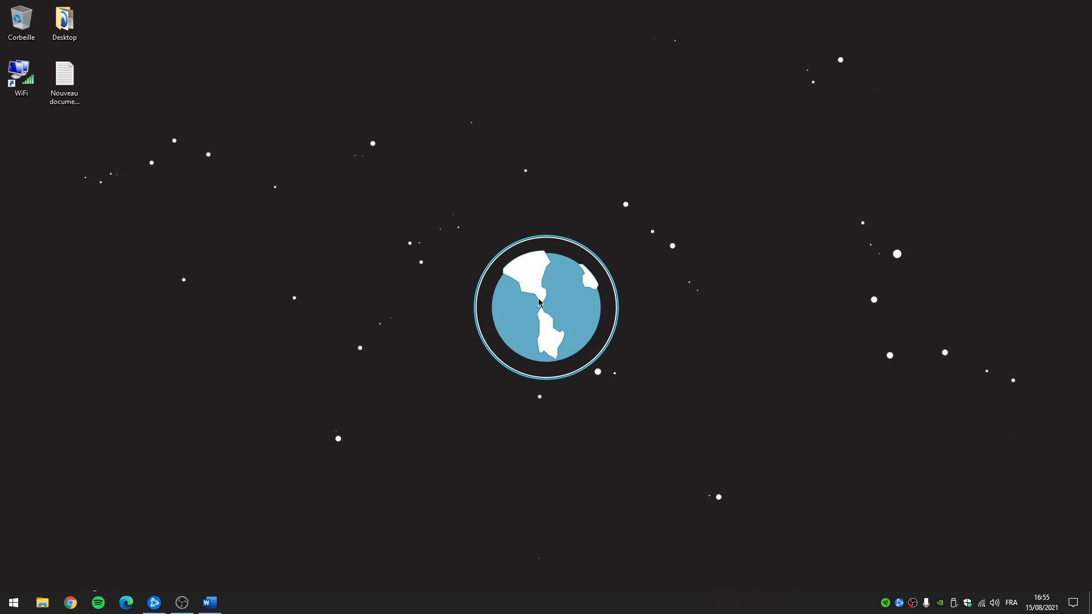